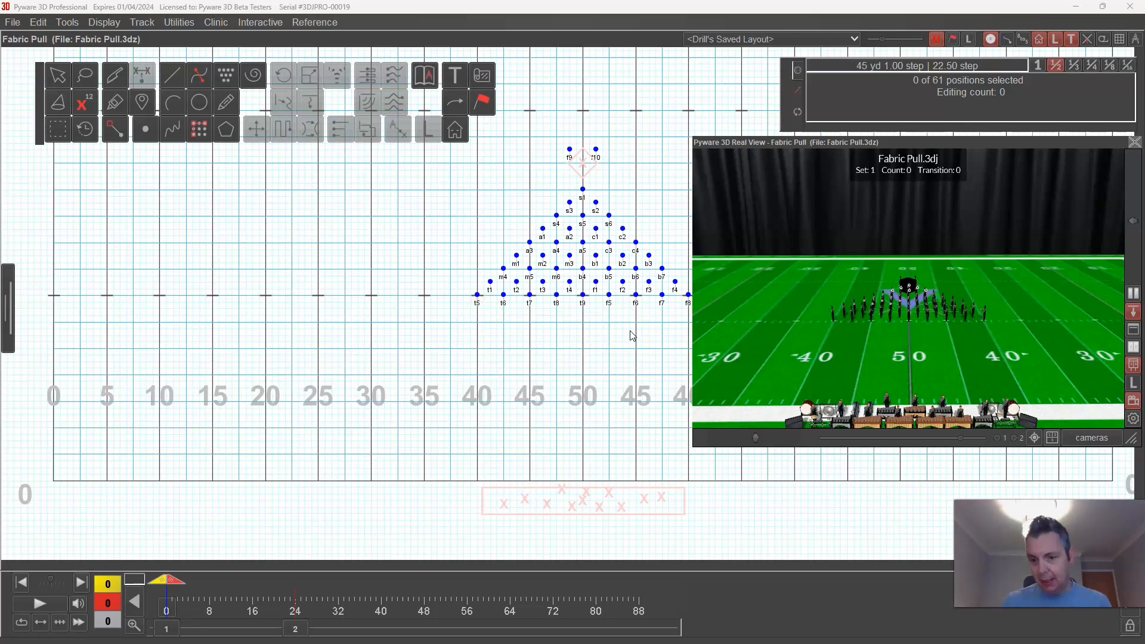
Inspect the opening formation and the box prop from several angles and distances in the 3D view
drag(797, 248, 745, 236)
scroll(867, 257, up, 3)
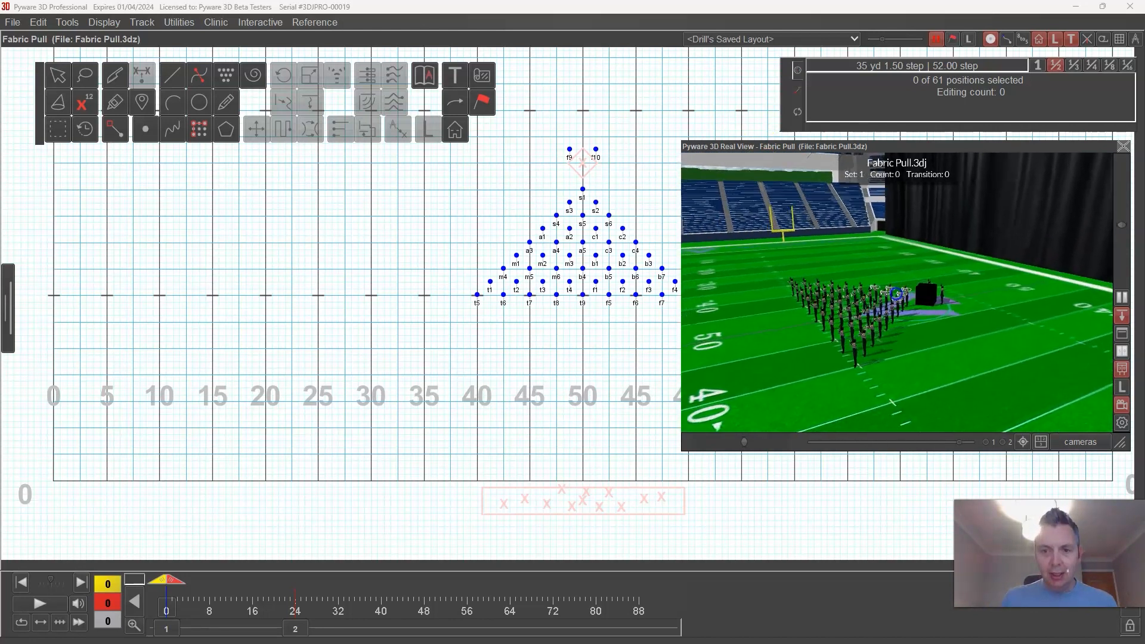
drag(847, 262, 1041, 256)
drag(898, 293, 1123, 292)
scroll(855, 297, up, 6)
scroll(854, 299, up, 1)
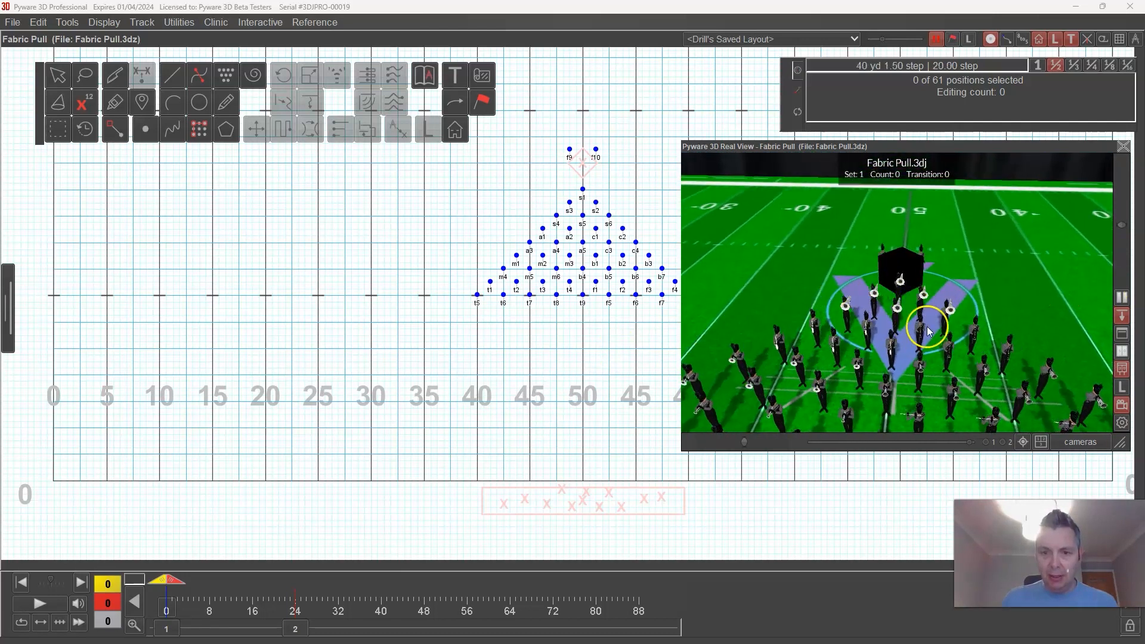
scroll(928, 310, down, 5)
scroll(915, 310, down, 5)
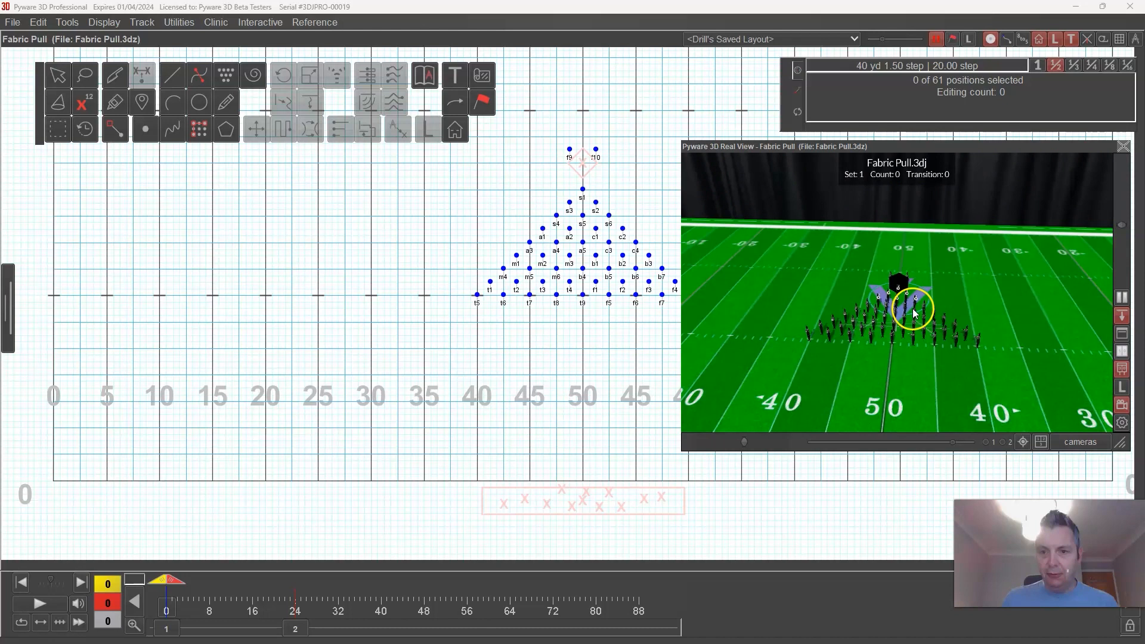
drag(931, 343, 941, 400)
scroll(938, 372, up, 3)
Extend the transition to count 24 and examine the set 2 formation in the 3D view
drag(170, 581, 300, 618)
drag(904, 439, 716, 367)
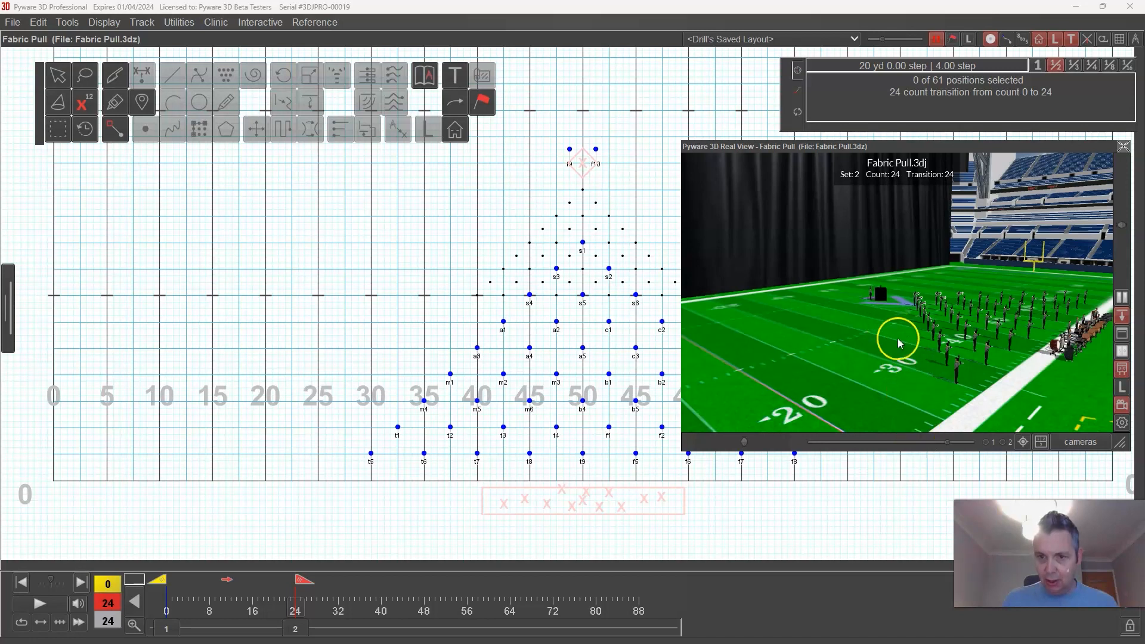
drag(1040, 340, 871, 369)
double_click(785, 145)
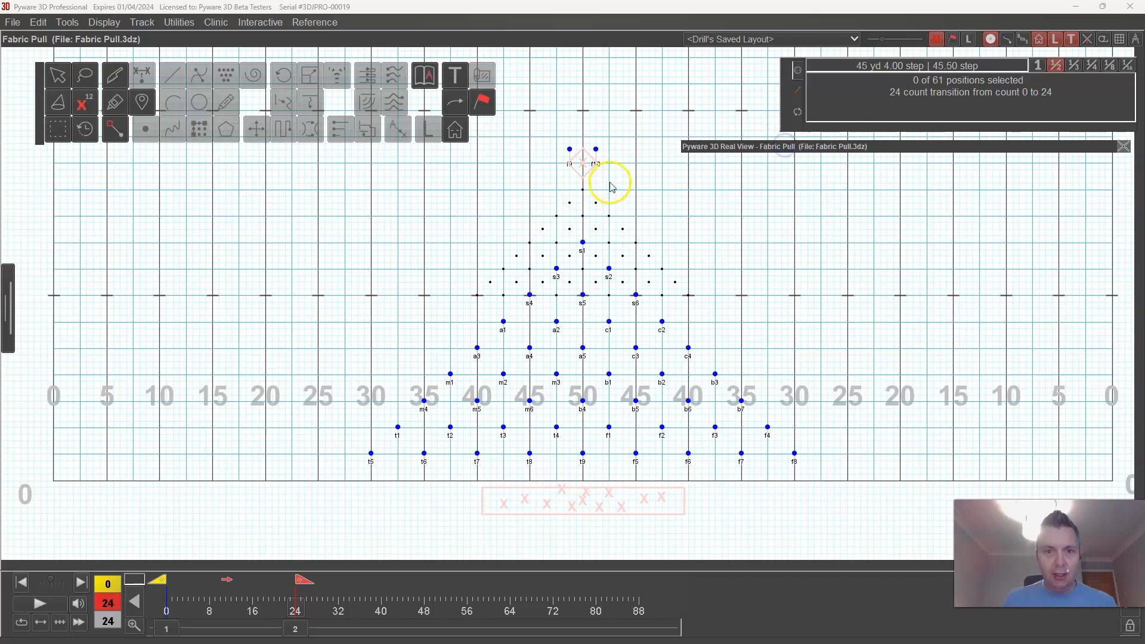
Return the timeline to count 0 so the opening set can be edited
drag(304, 579, 172, 588)
click(134, 602)
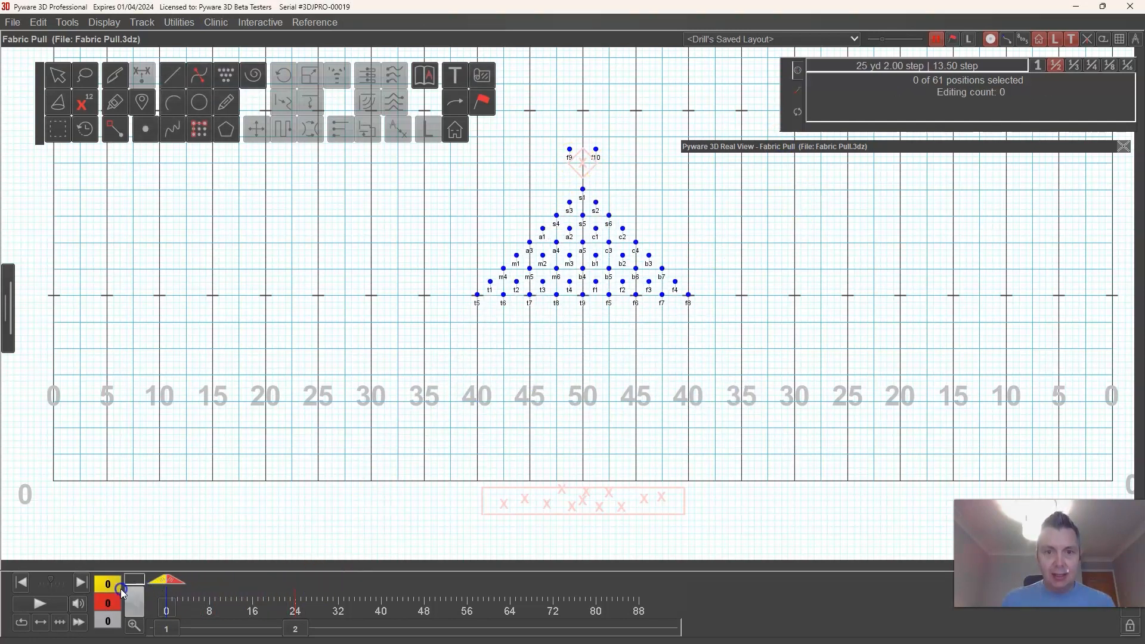
click(84, 77)
drag(552, 115, 555, 116)
mouse_move(578, 156)
mouse_down()
mouse_move(403, 306)
mouse_move(148, 488)
mouse_move(585, 175)
mouse_move(738, 266)
mouse_move(957, 479)
mouse_up()
click(748, 358)
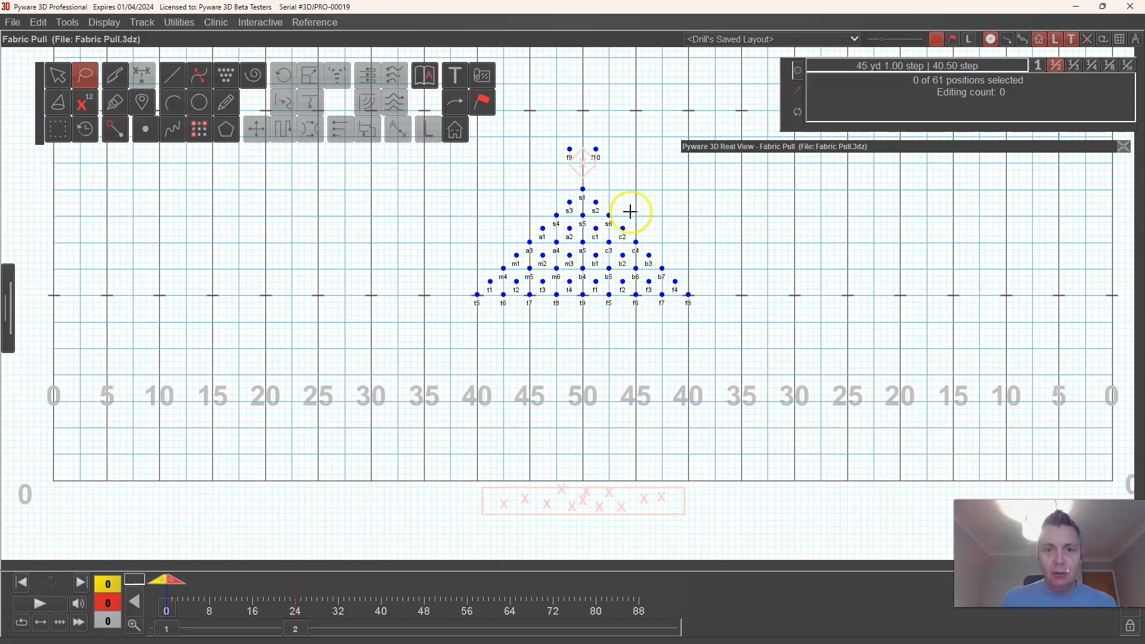
scroll(628, 210, up, 2)
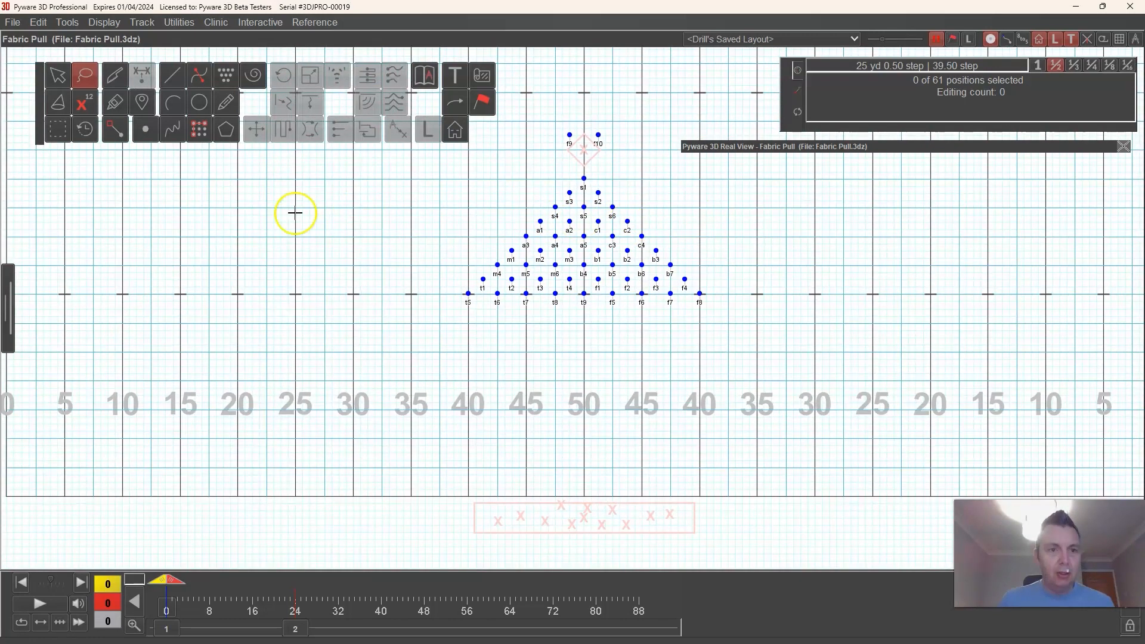
click(324, 306)
click(173, 629)
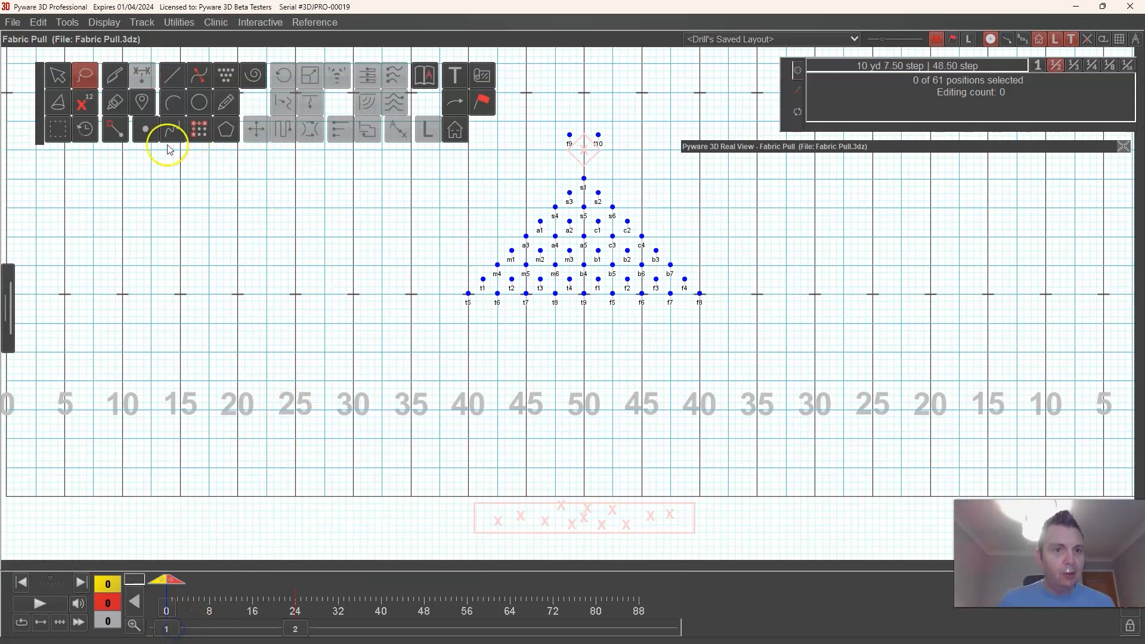
Add a mirrored pair of X performers inside the box prop with the Point tool, one on each side of the 50-yard line
click(145, 129)
click(1056, 66)
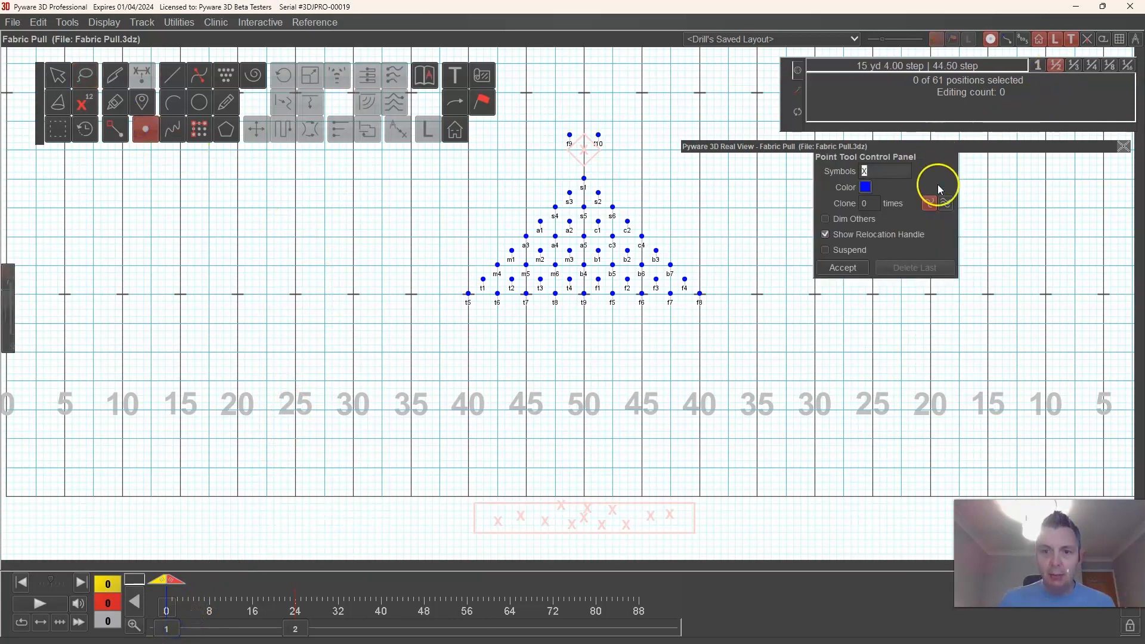
click(575, 157)
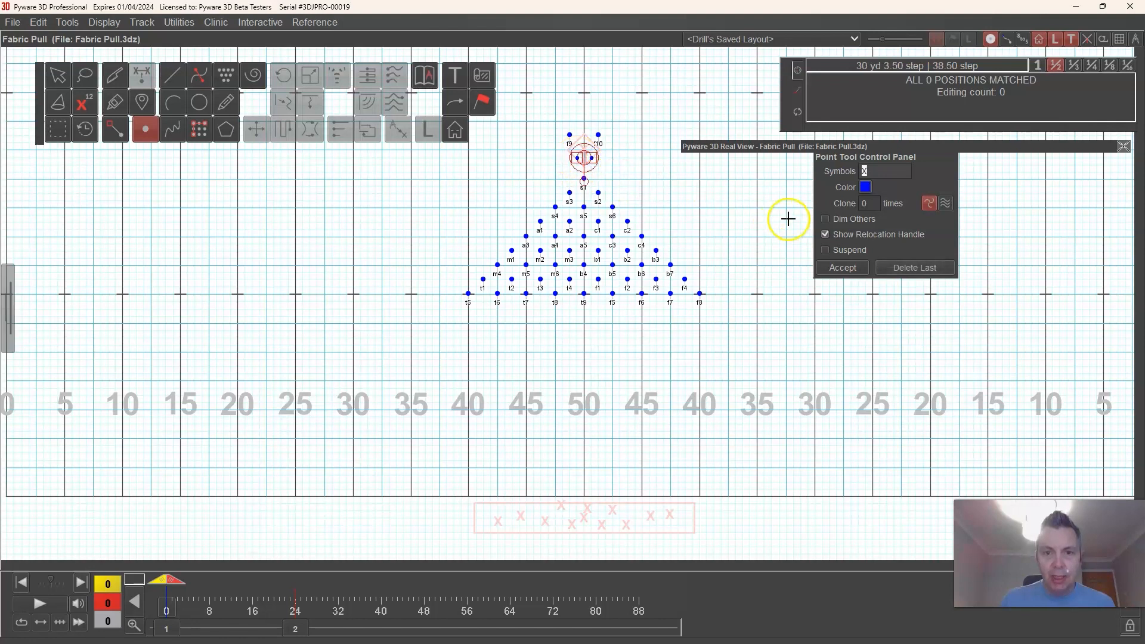
scroll(639, 178, up, 2)
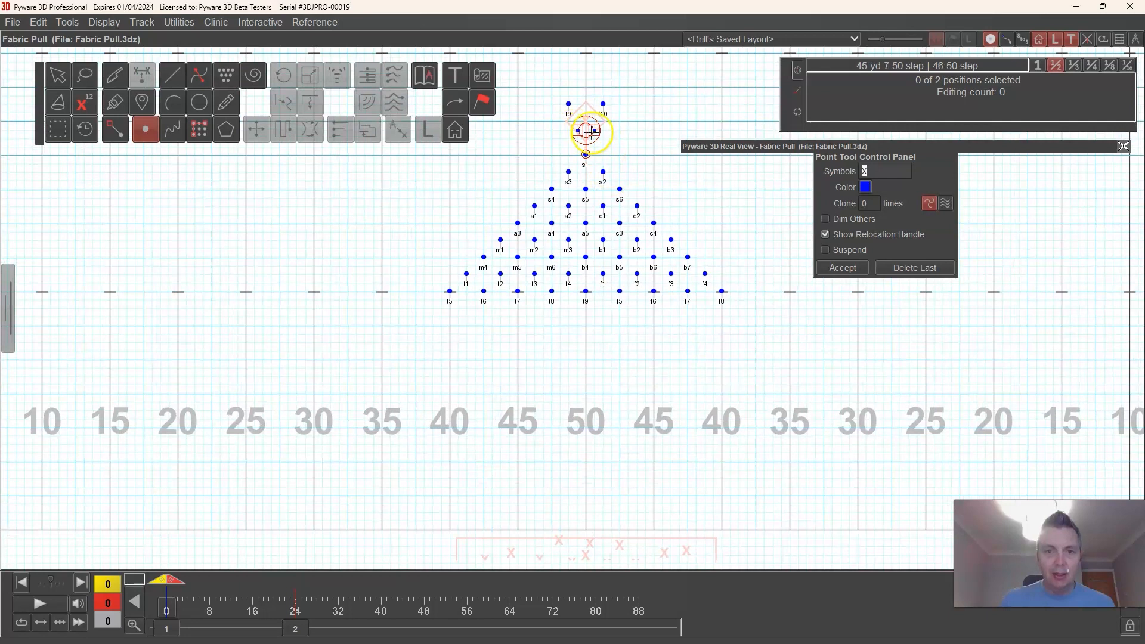
click(843, 267)
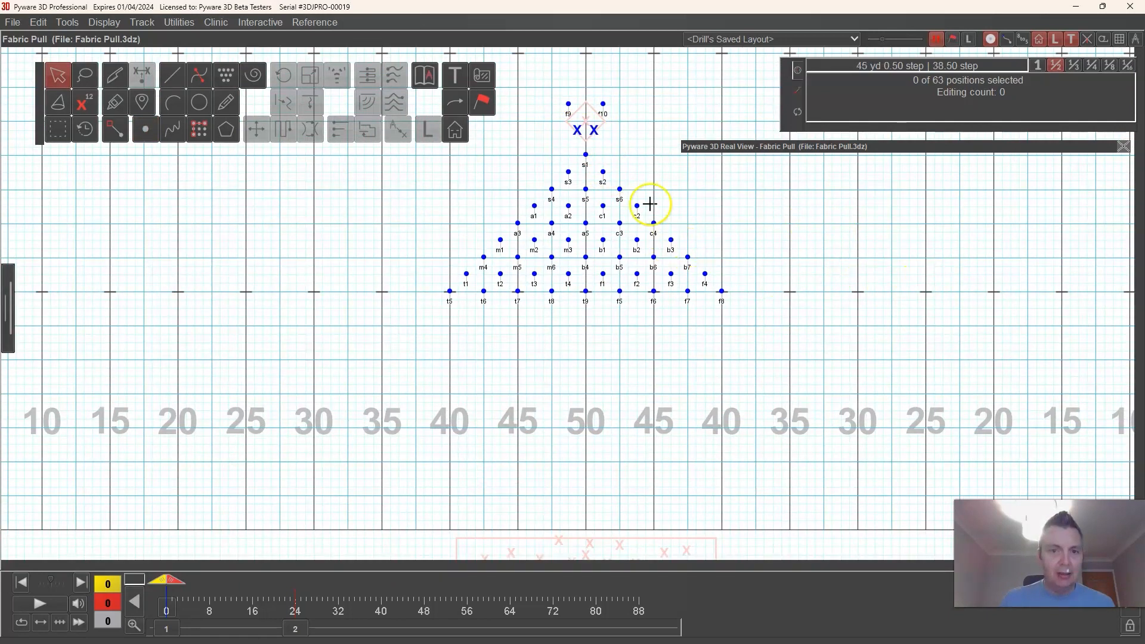
Check the two new X performers inside the box prop up close in the 3D view
click(757, 156)
scroll(856, 293, up, 10)
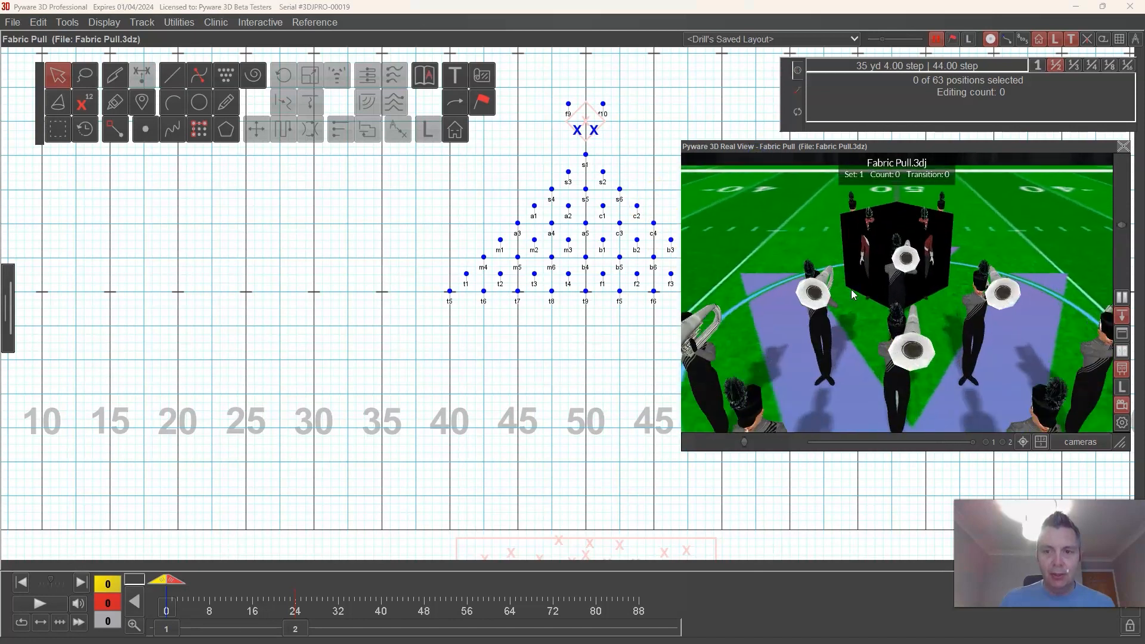
drag(861, 261, 674, 214)
double_click(874, 147)
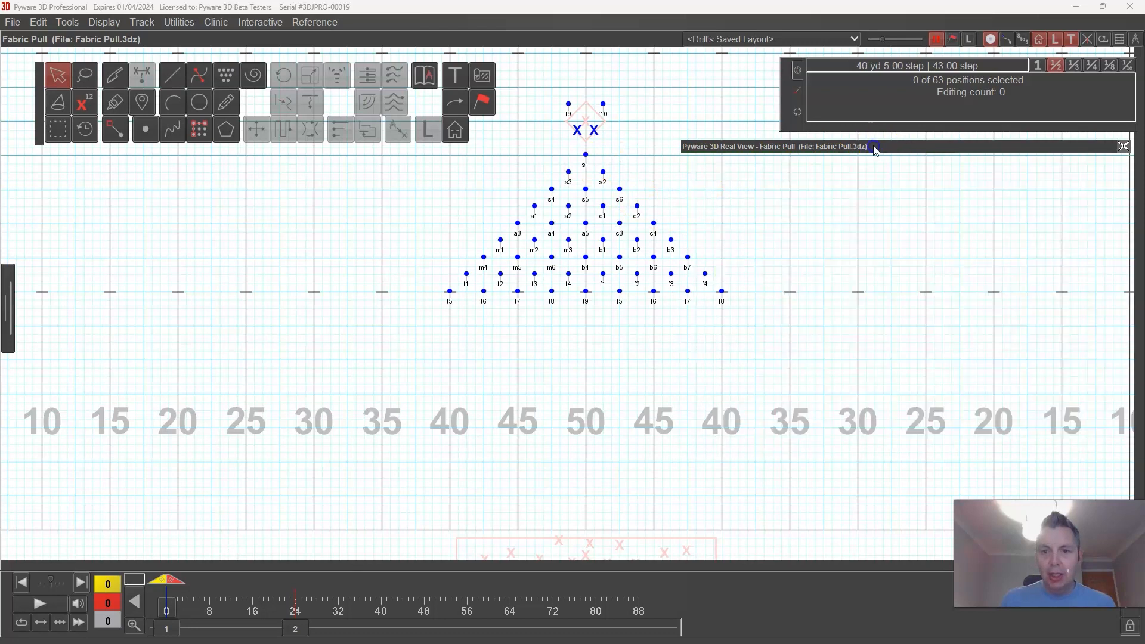
Assign both X performers a Panel Flat shape prop with length 0, width 1 and height 0 yards/meters
drag(571, 121, 612, 143)
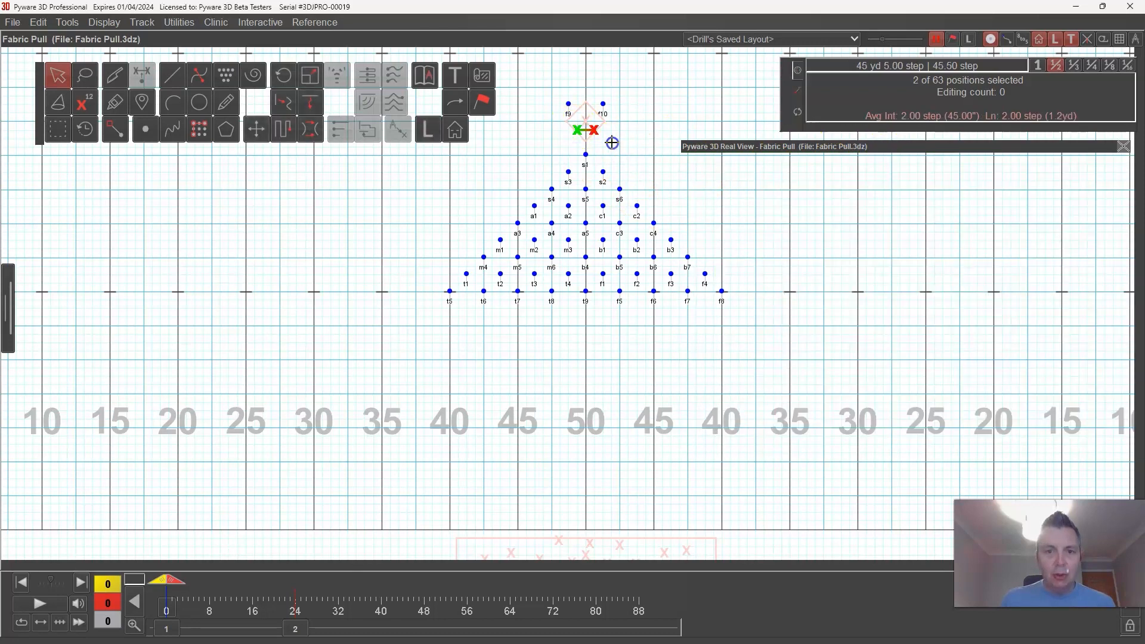
click(518, 160)
click(86, 76)
drag(563, 129, 588, 126)
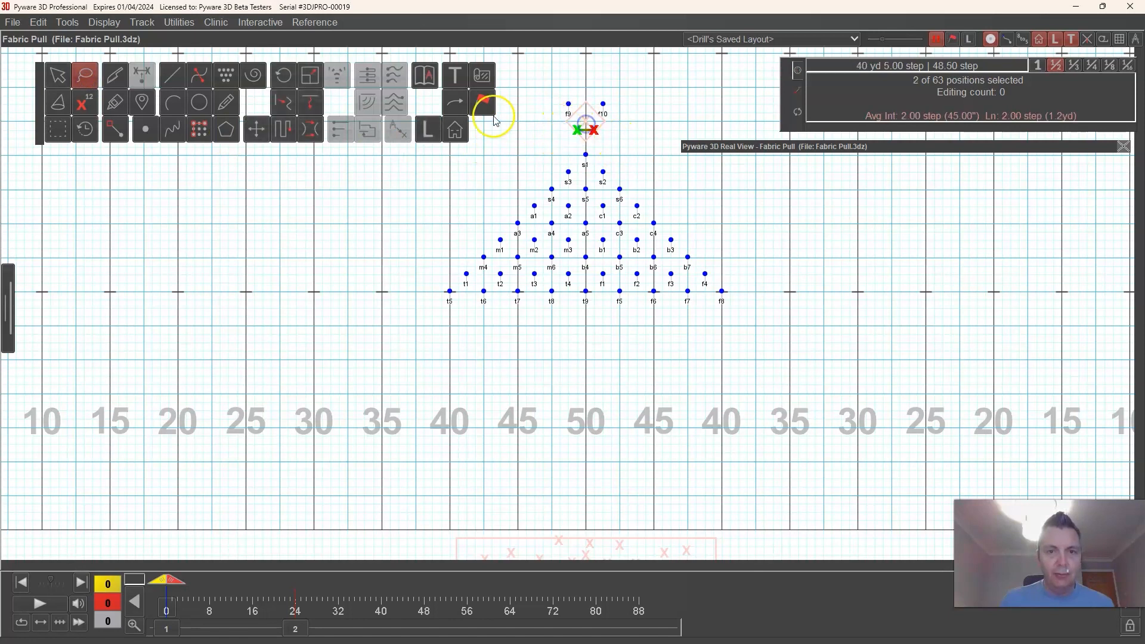
click(482, 102)
drag(458, 194, 411, 132)
click(197, 153)
click(243, 152)
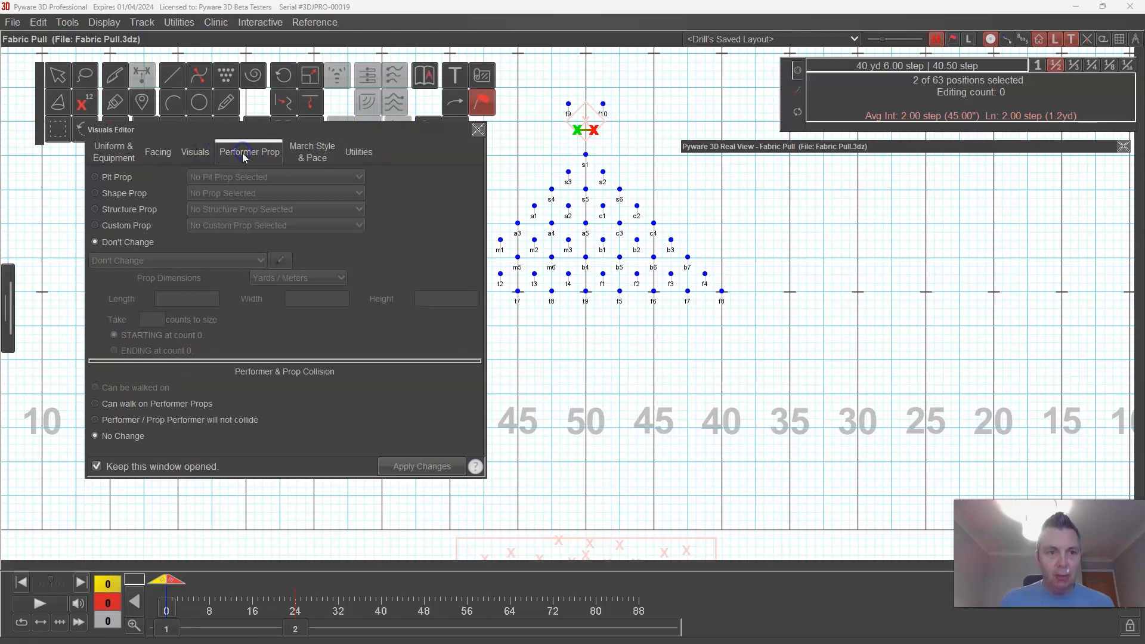
click(122, 194)
click(207, 193)
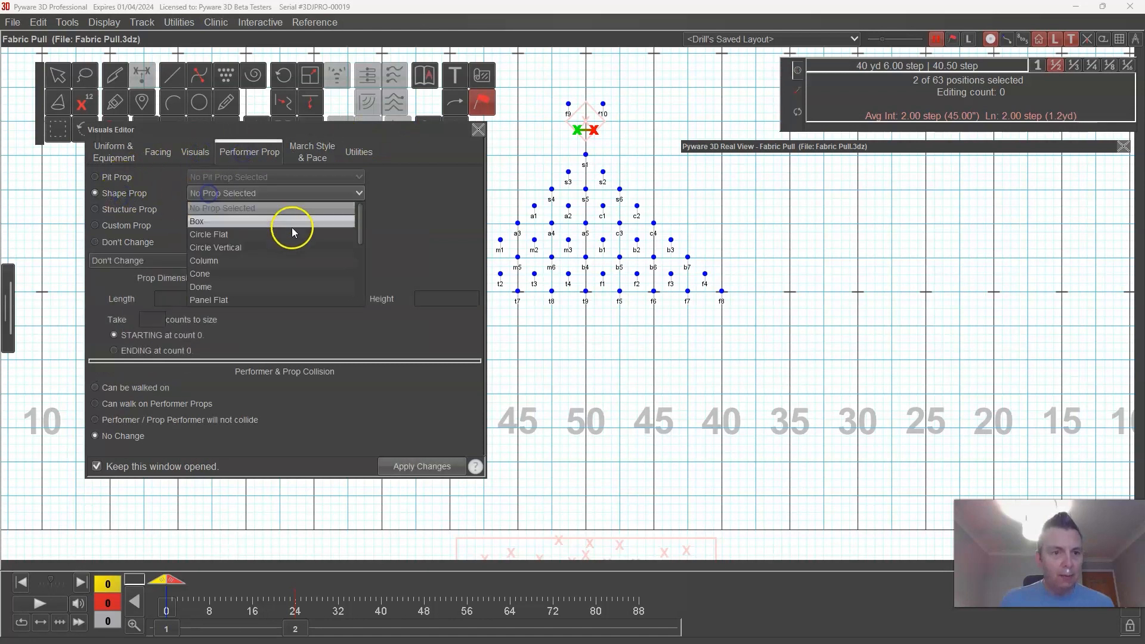
click(228, 301)
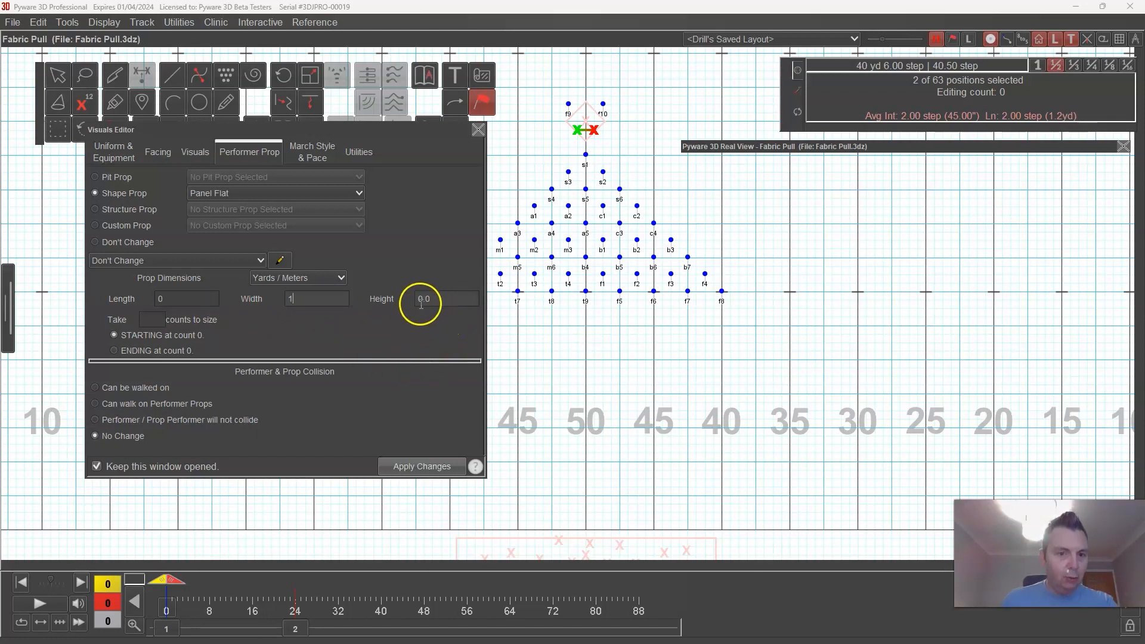
click(421, 467)
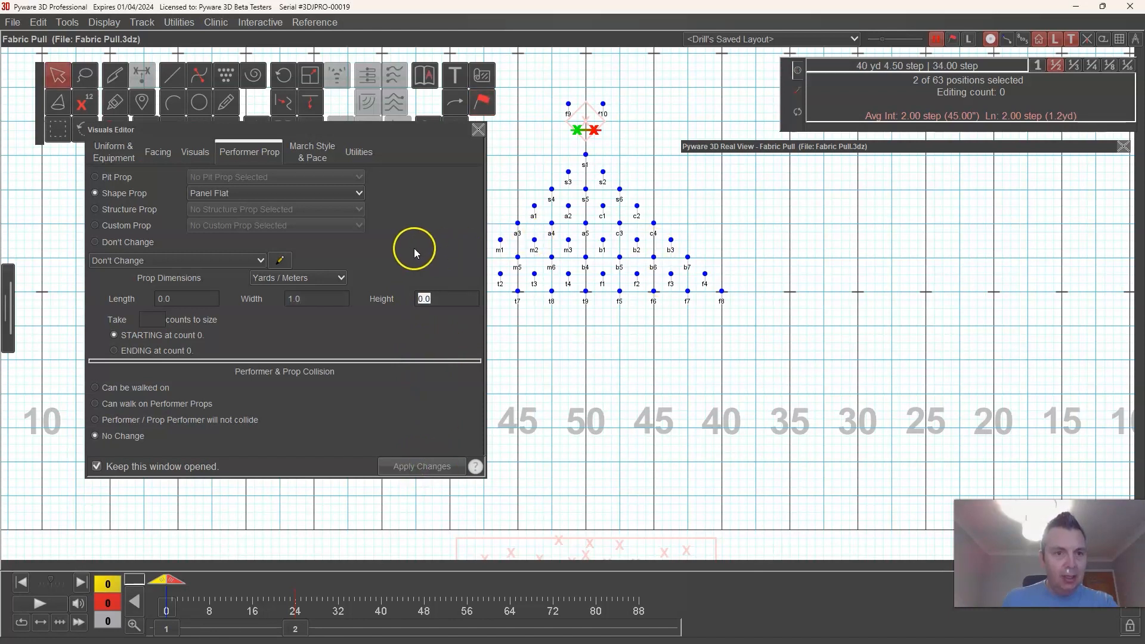
Make only the X performer on the left of the 50-yard line face a fixed direction of 315 degrees
click(85, 74)
click(527, 140)
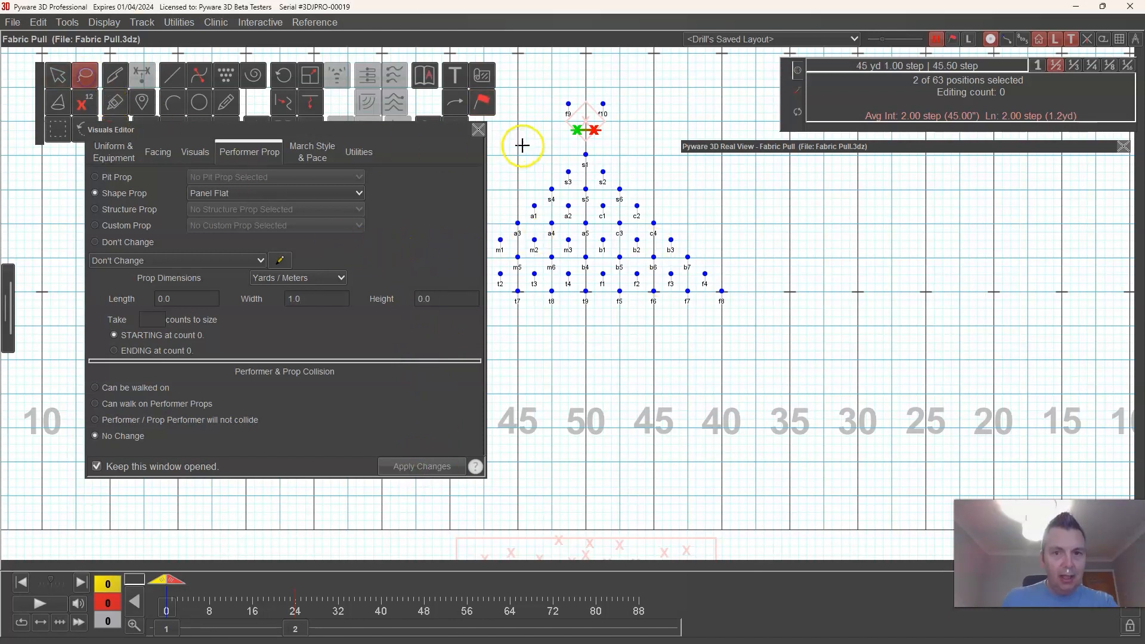
drag(587, 122, 584, 125)
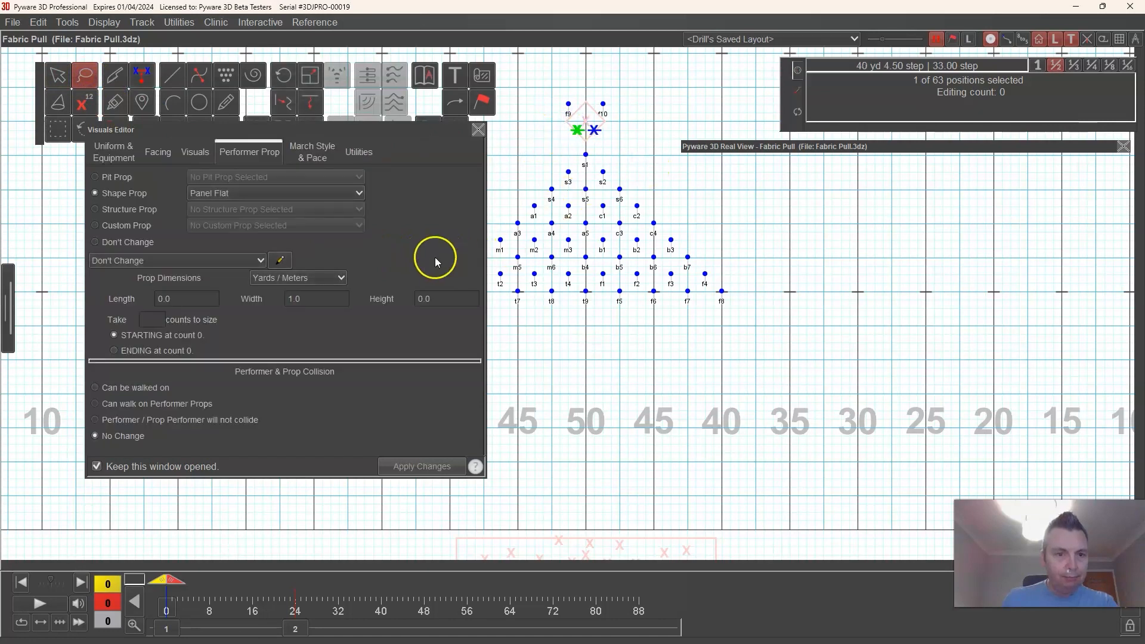
click(157, 153)
click(315, 323)
click(417, 467)
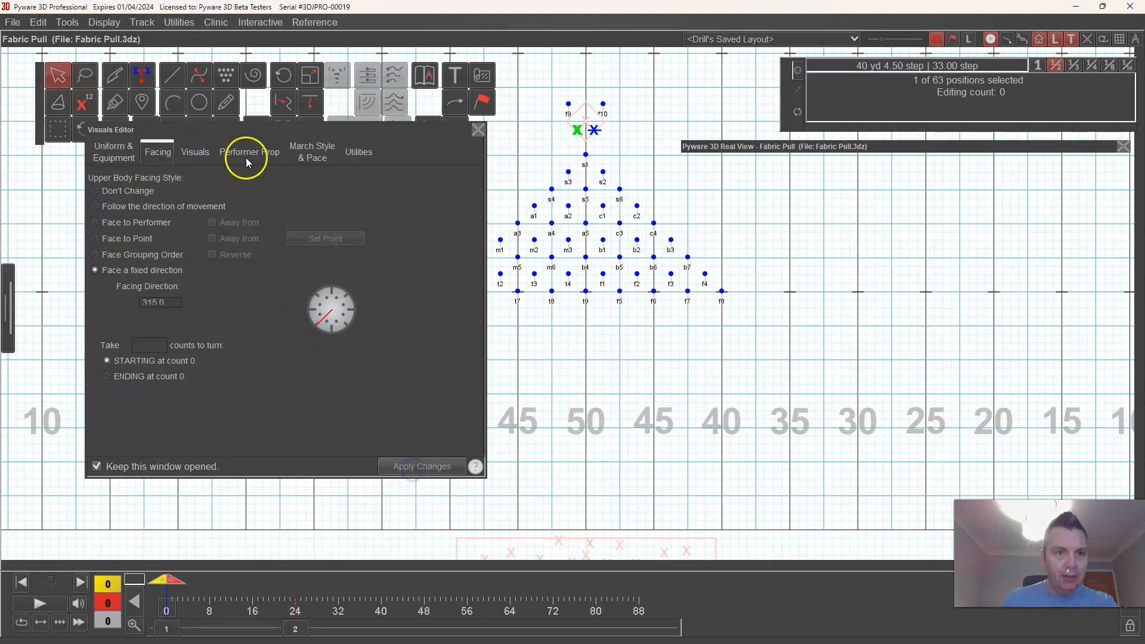
Make the X performer on the right of the 50-yard line face a fixed direction of 45 degrees
mouse_move(606, 120)
mouse_down()
mouse_move(605, 131)
mouse_move(609, 120)
mouse_up()
click(358, 322)
click(422, 466)
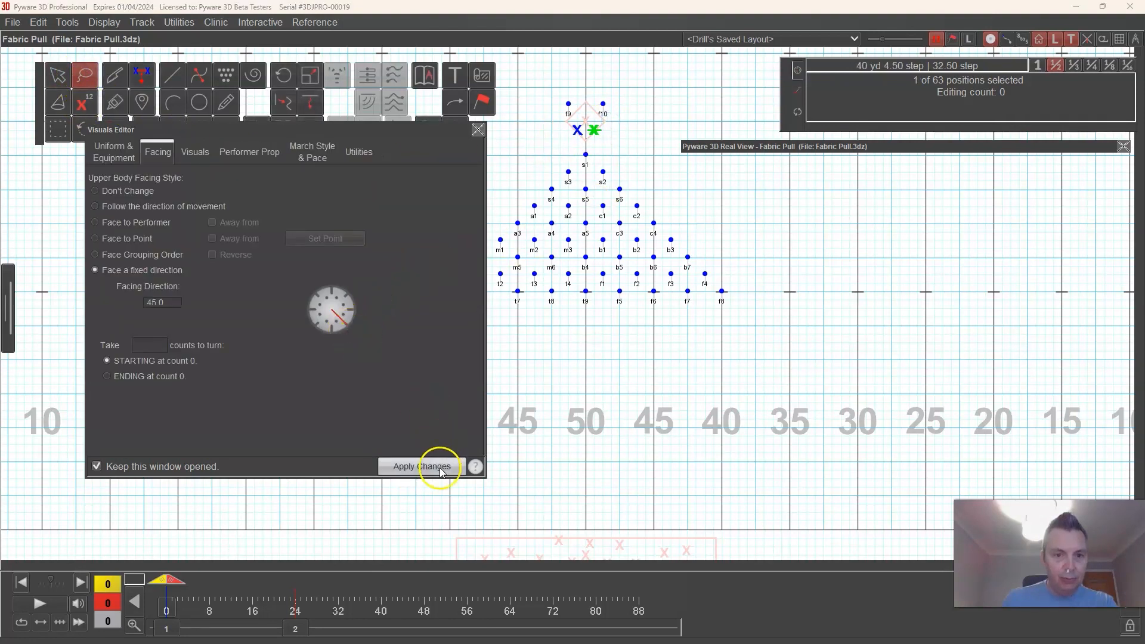
Close the visuals editor and inspect the box prop and surrounding performers in the 3D view
click(478, 130)
click(534, 153)
click(722, 144)
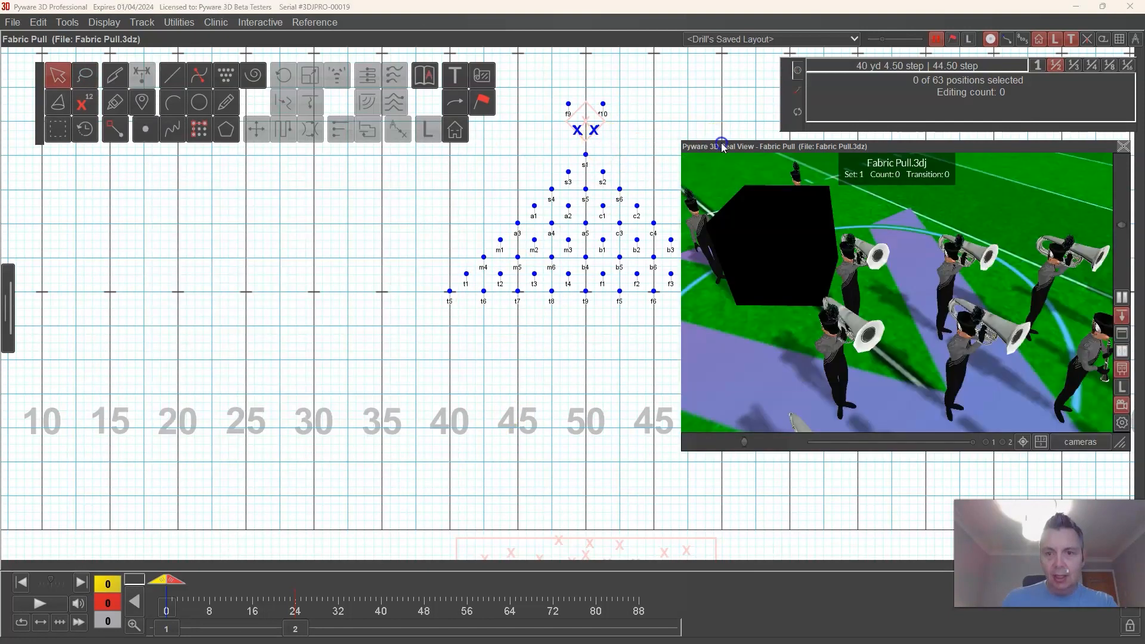
drag(811, 319, 939, 261)
scroll(897, 294, down, 10)
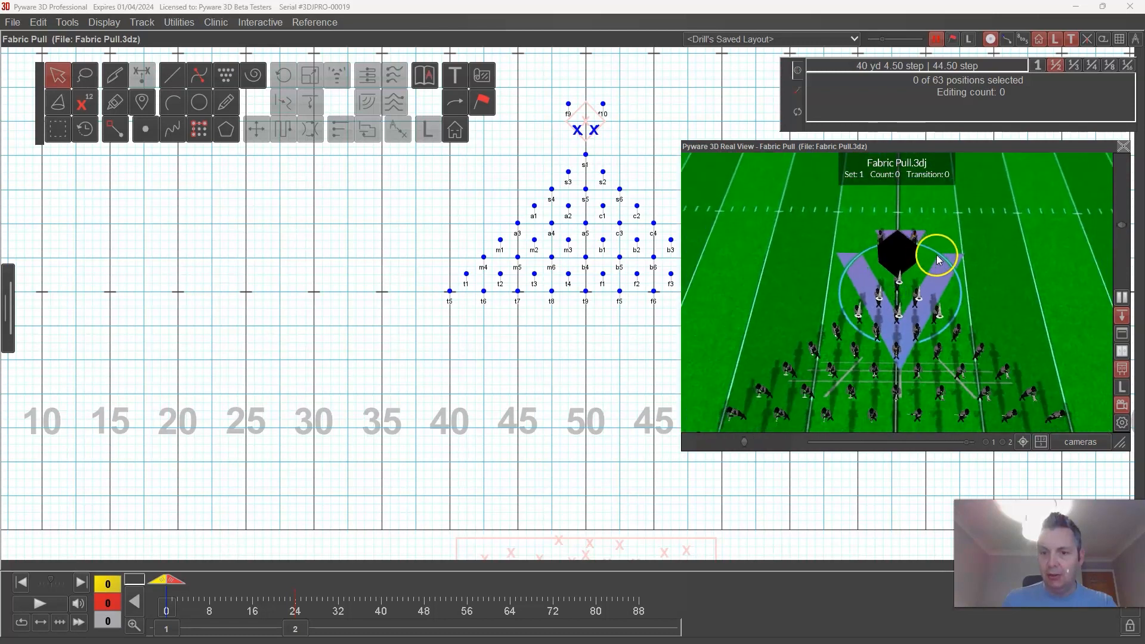
double_click(899, 146)
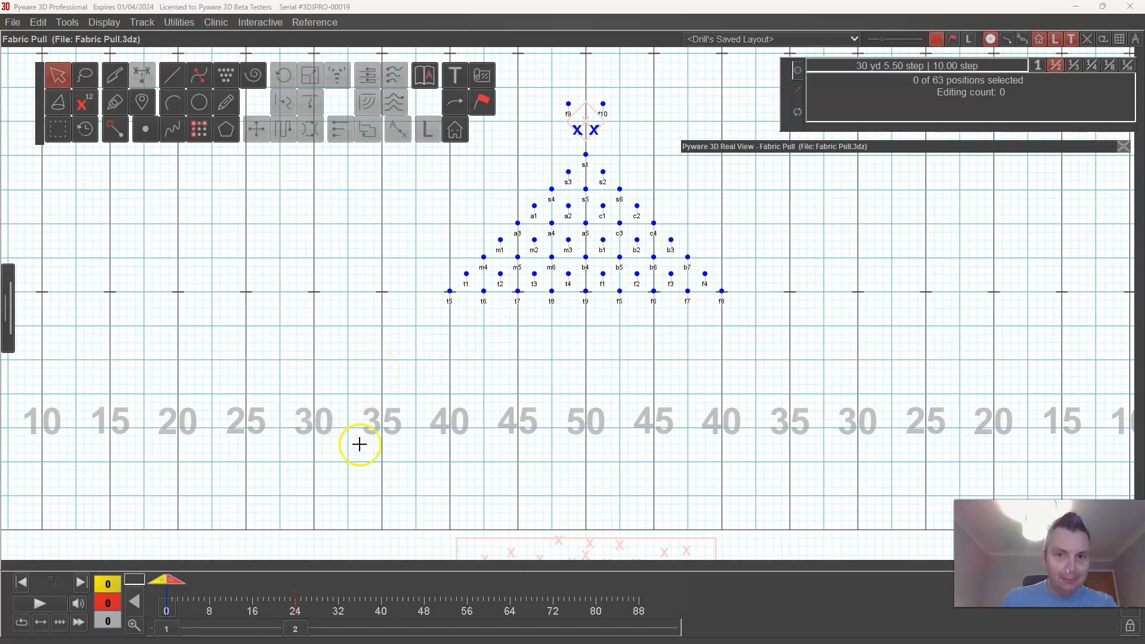
Set the editing transition to run from count 0 to count 2
click(87, 87)
click(193, 587)
drag(176, 584, 182, 584)
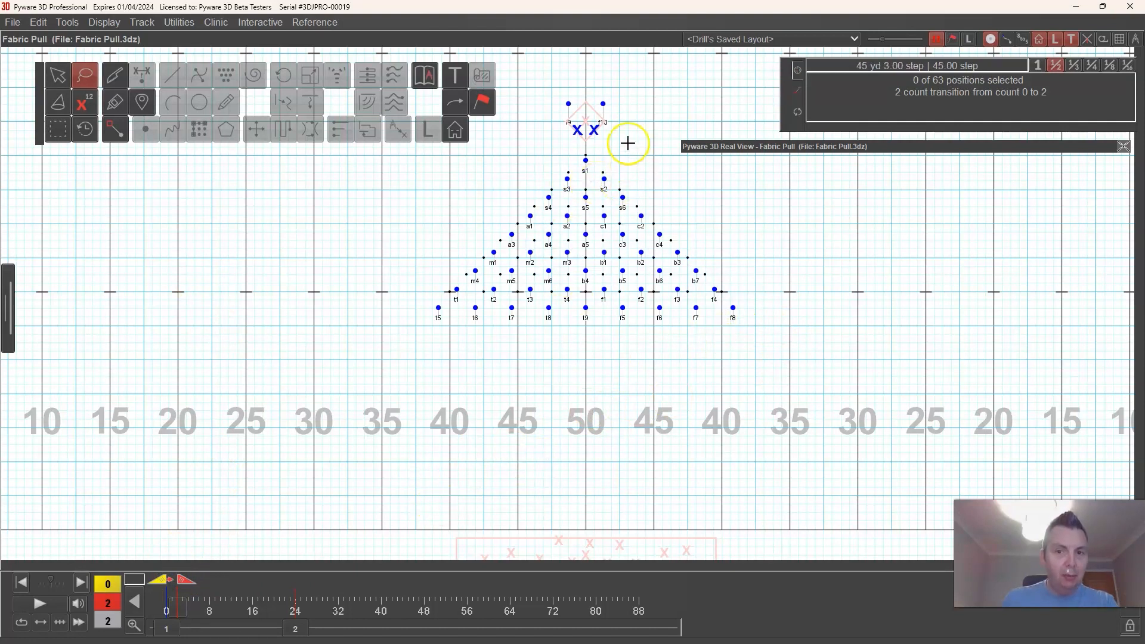
Draw a track about 4.5 steps long for performer f10, bending around the right of the box prop to its front side
drag(603, 117, 596, 107)
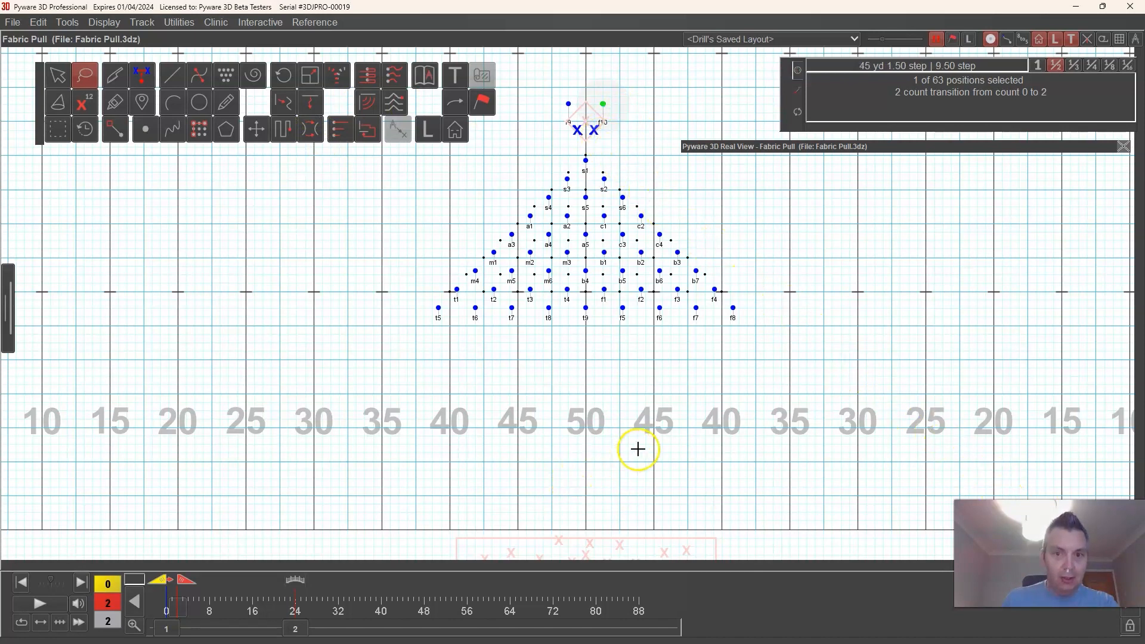
drag(187, 587, 177, 605)
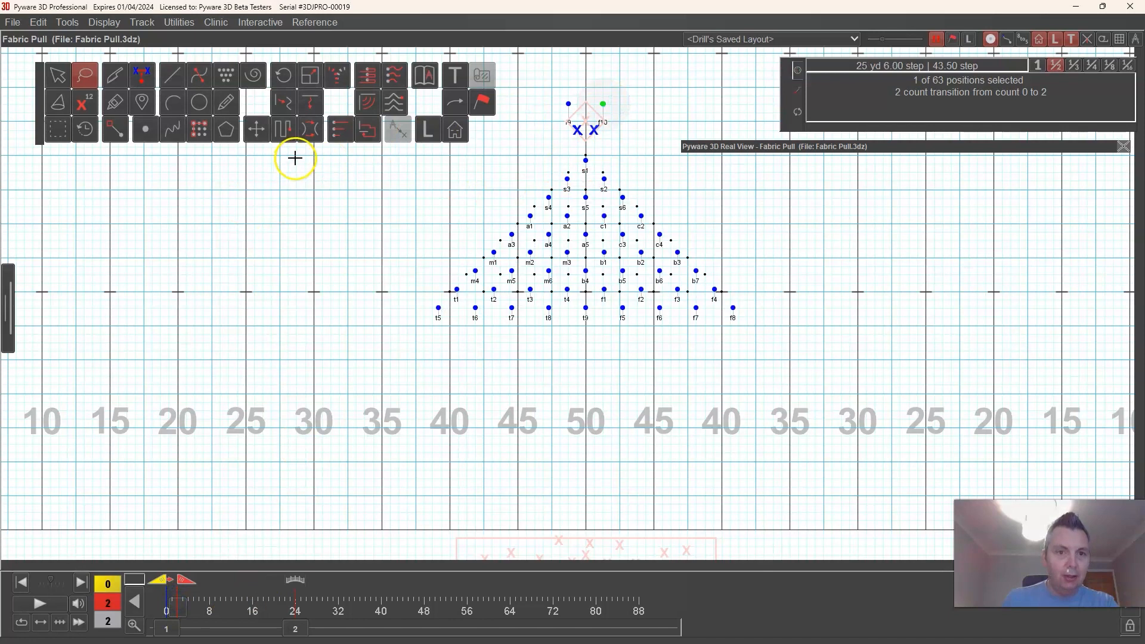
click(313, 106)
click(568, 134)
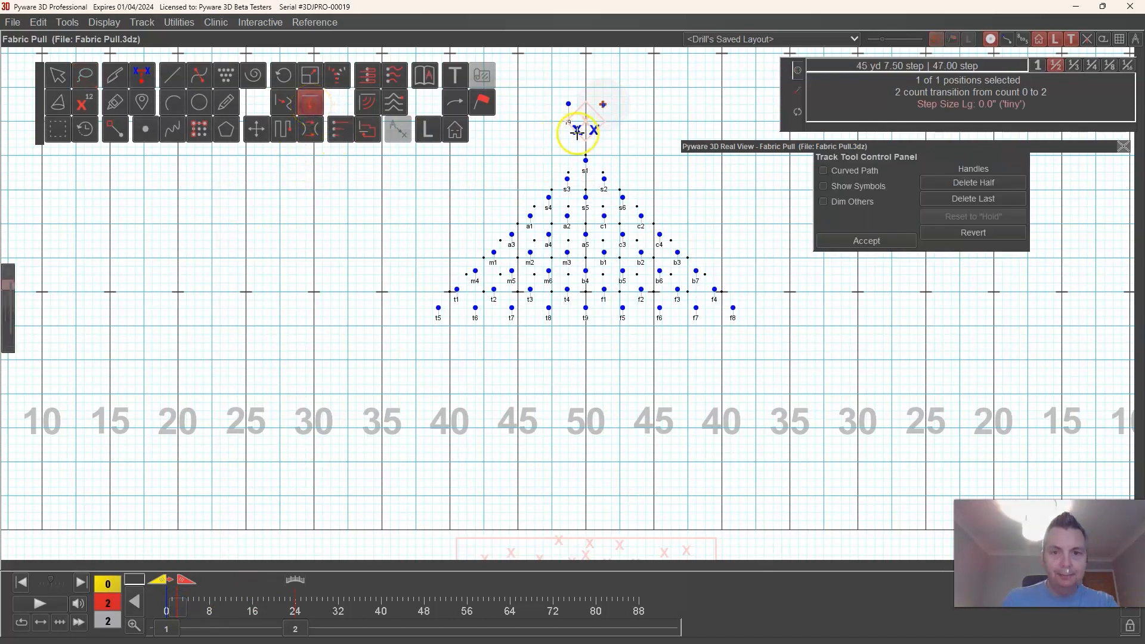
click(614, 126)
click(602, 139)
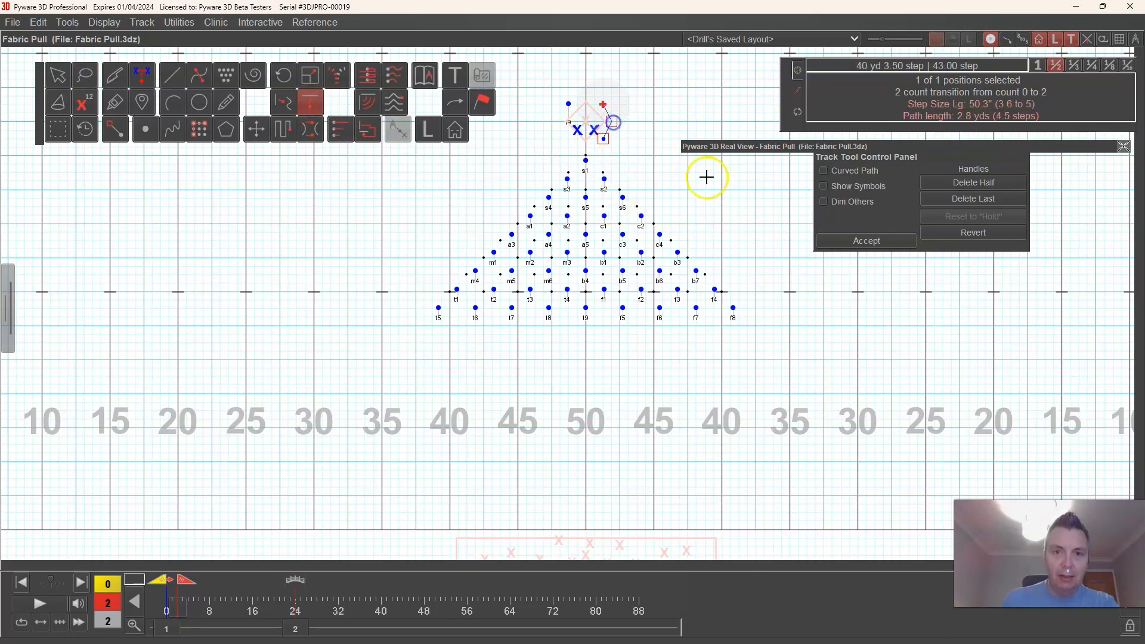
click(850, 240)
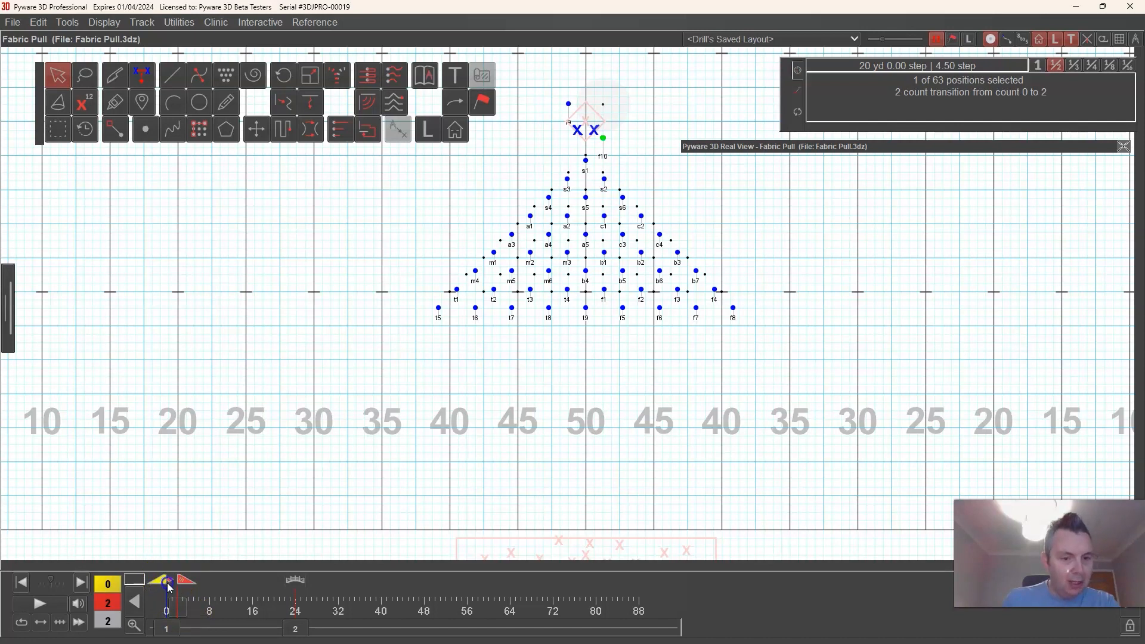
Set the editing transition to counts 2 to 24 and delete performer f10's transition so the performer holds
mouse_move(168, 588)
mouse_down()
mouse_move(224, 594)
mouse_move(297, 627)
mouse_up()
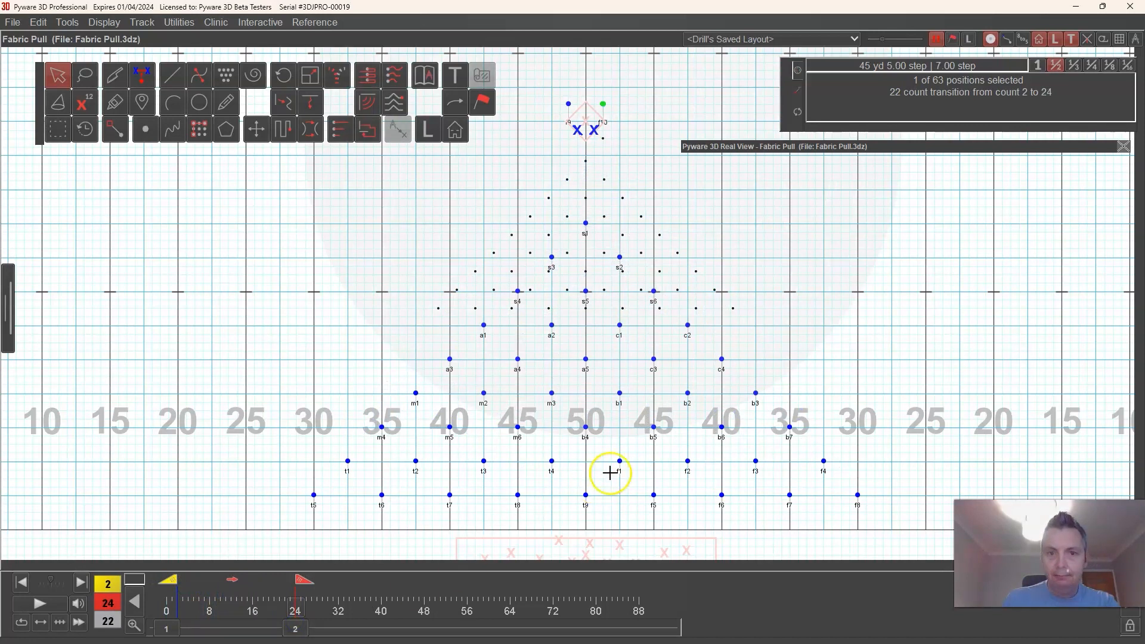
click(38, 22)
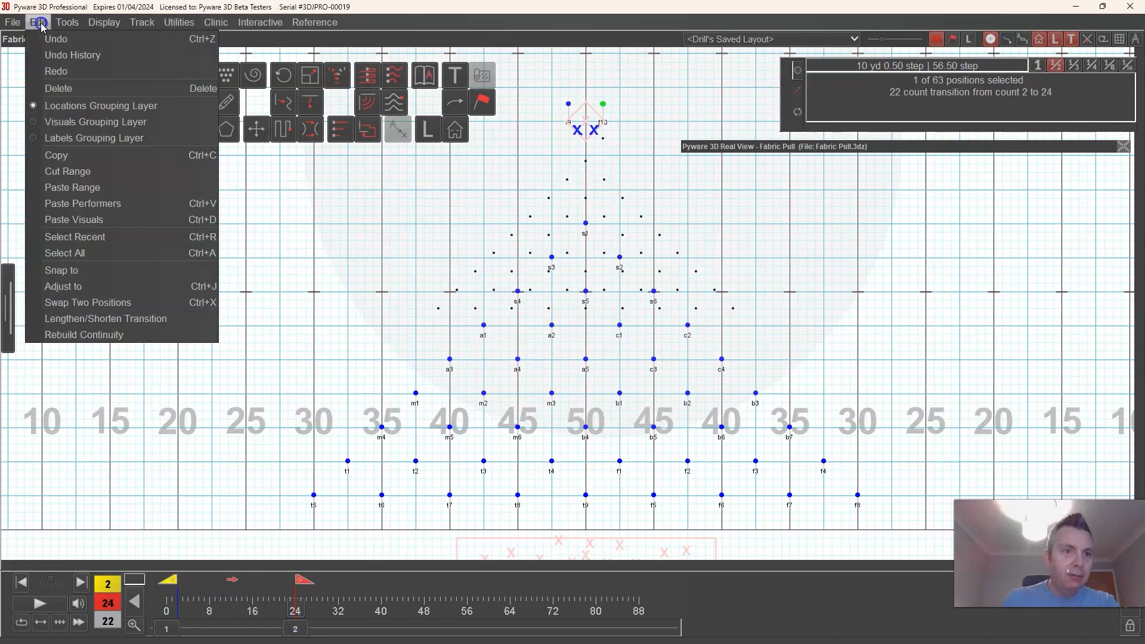
click(50, 93)
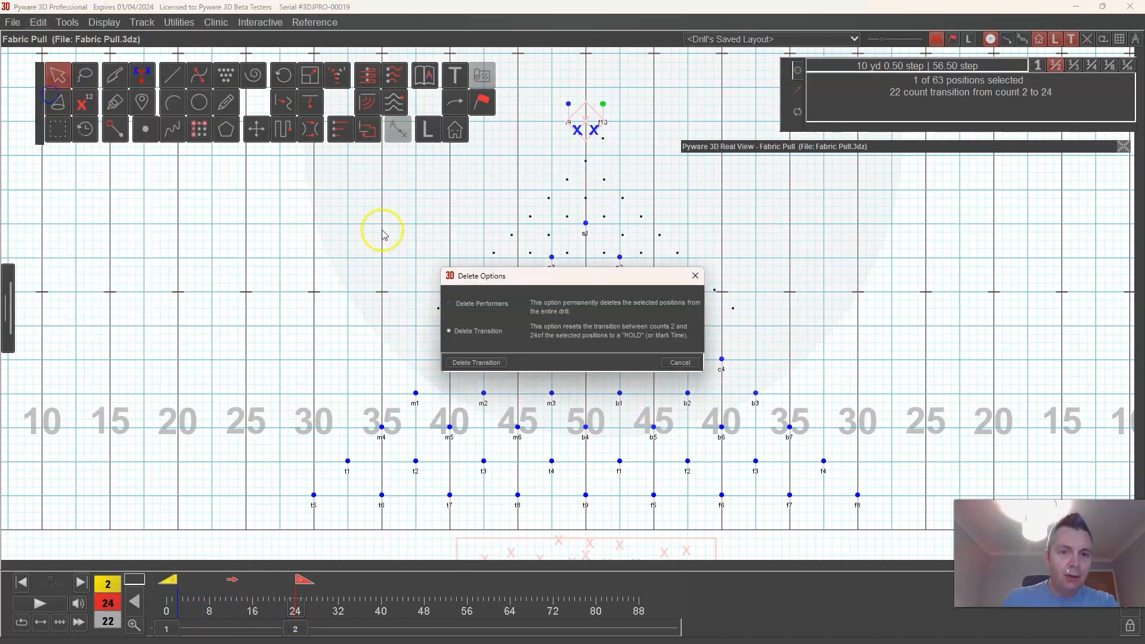
click(477, 363)
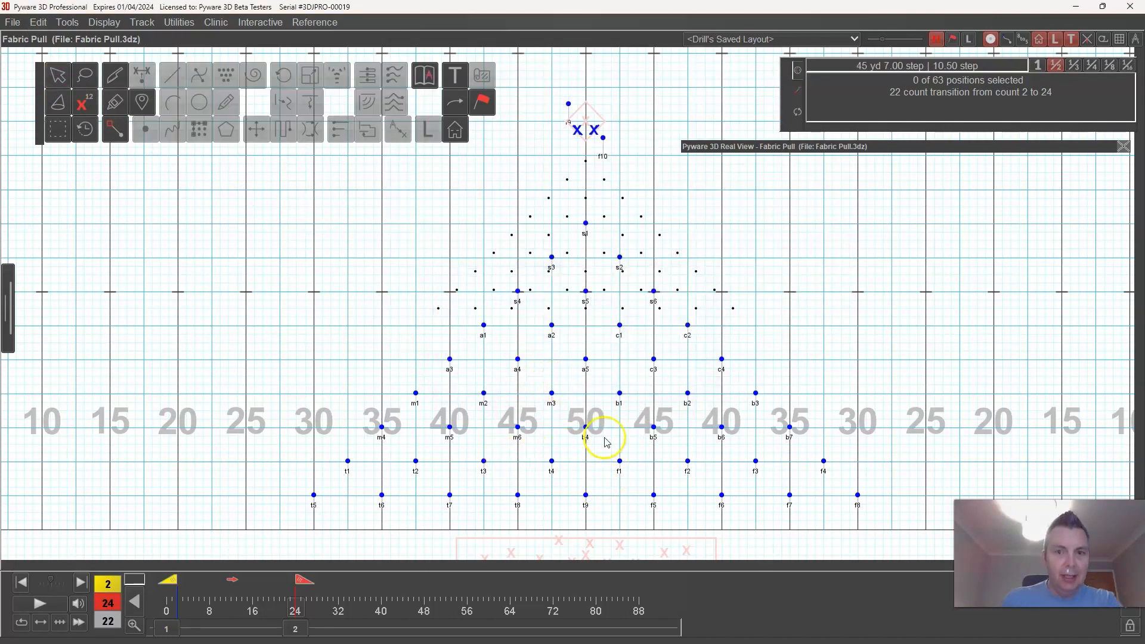
Push performer f10 about 37.12 yards diagonally to the front right, away from the box, between counts 2 and 24
click(53, 71)
click(603, 138)
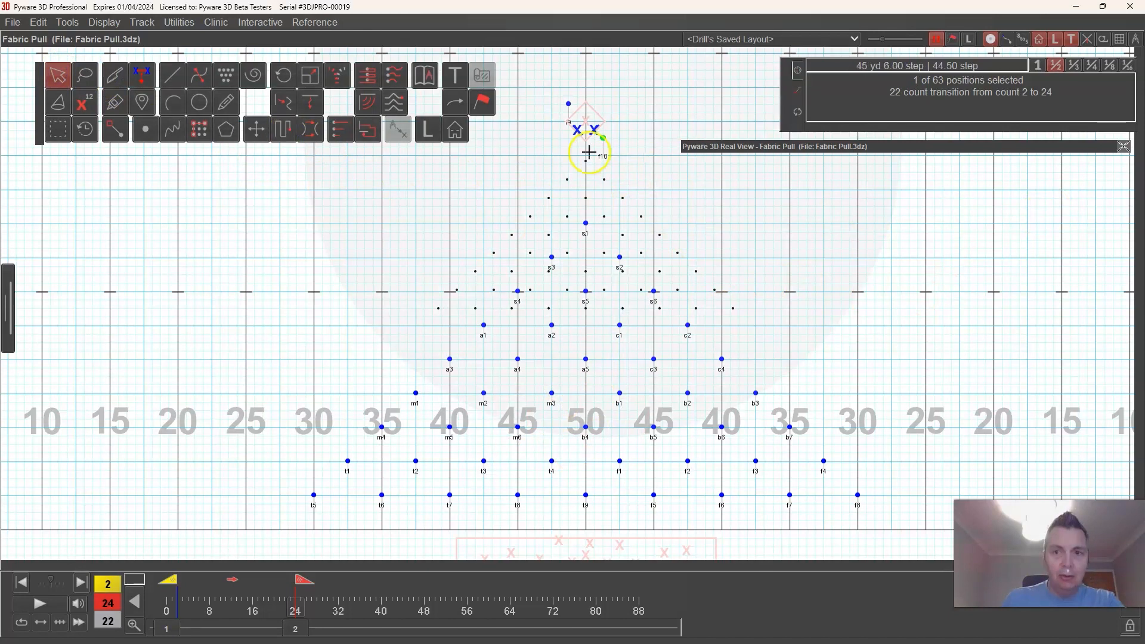
click(257, 129)
drag(603, 139, 959, 495)
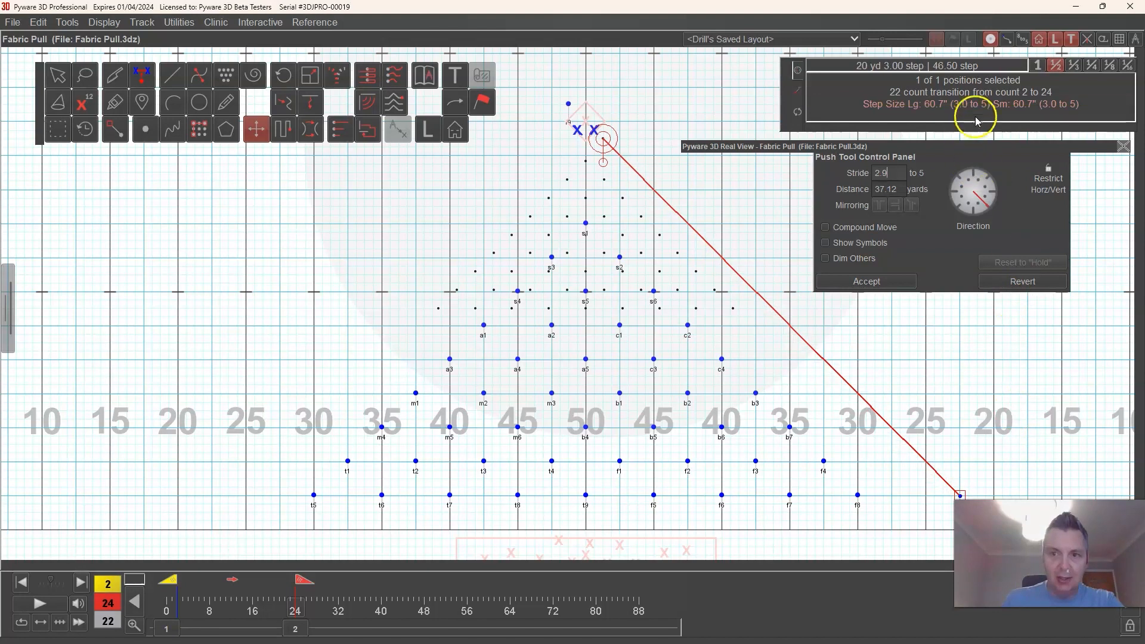
click(900, 282)
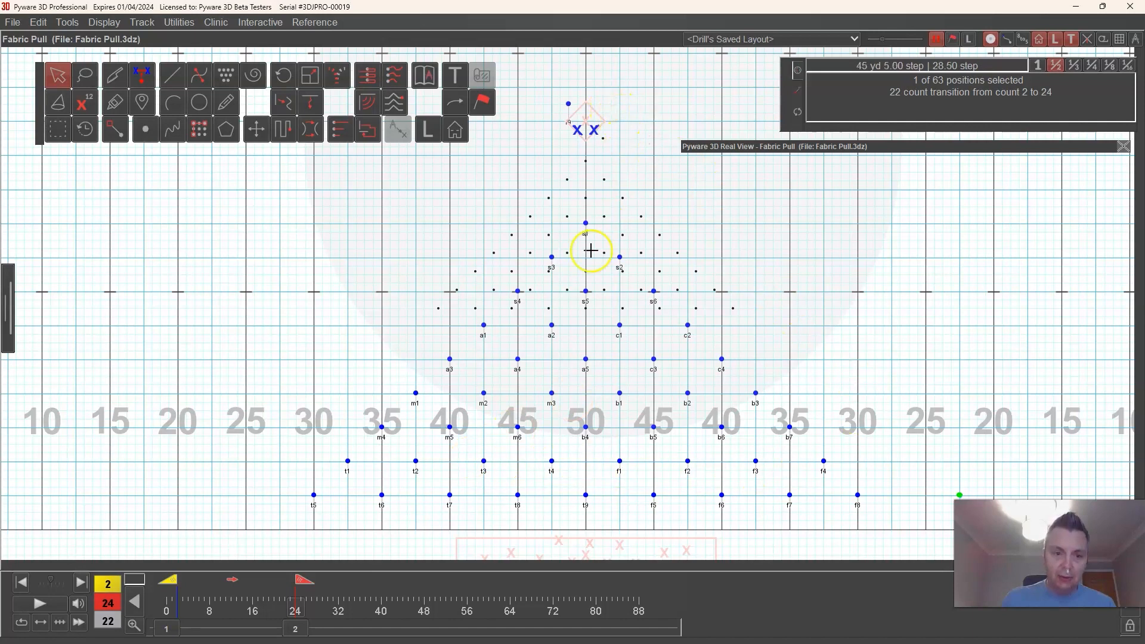
Draw a track for performer f9 around the left of the box prop to its front side between counts 0 and 2
mouse_move(303, 586)
mouse_down()
mouse_move(185, 620)
mouse_move(298, 643)
mouse_move(204, 620)
mouse_move(179, 626)
mouse_move(295, 639)
mouse_move(152, 631)
mouse_up()
click(358, 209)
click(84, 76)
mouse_move(569, 84)
mouse_down()
mouse_move(562, 113)
mouse_move(588, 89)
mouse_up()
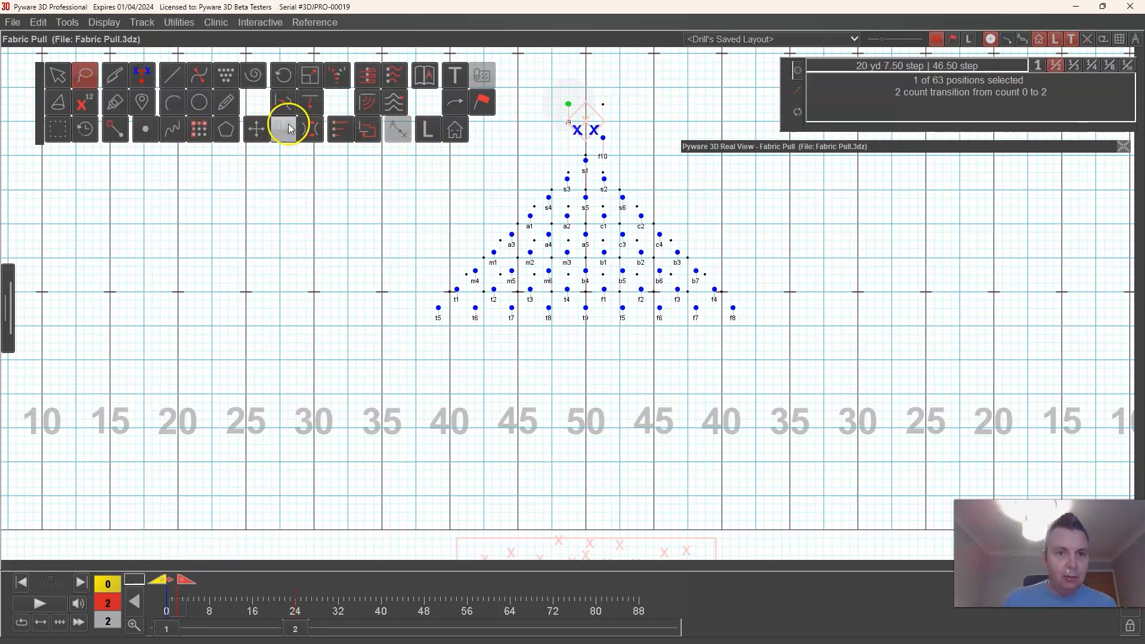
click(311, 109)
click(560, 120)
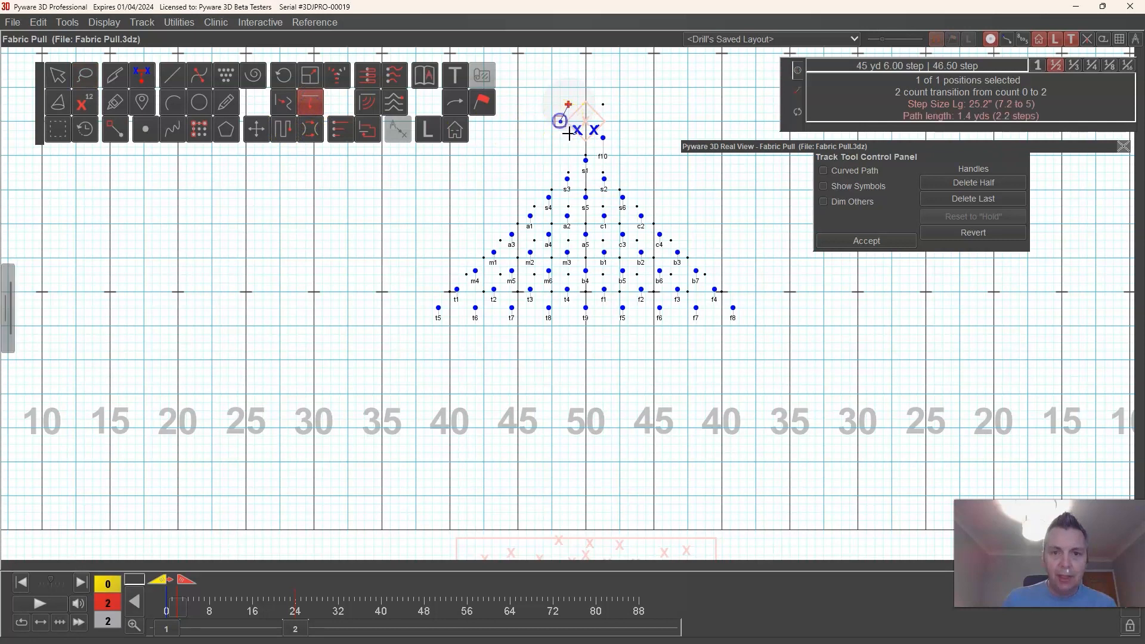
click(836, 236)
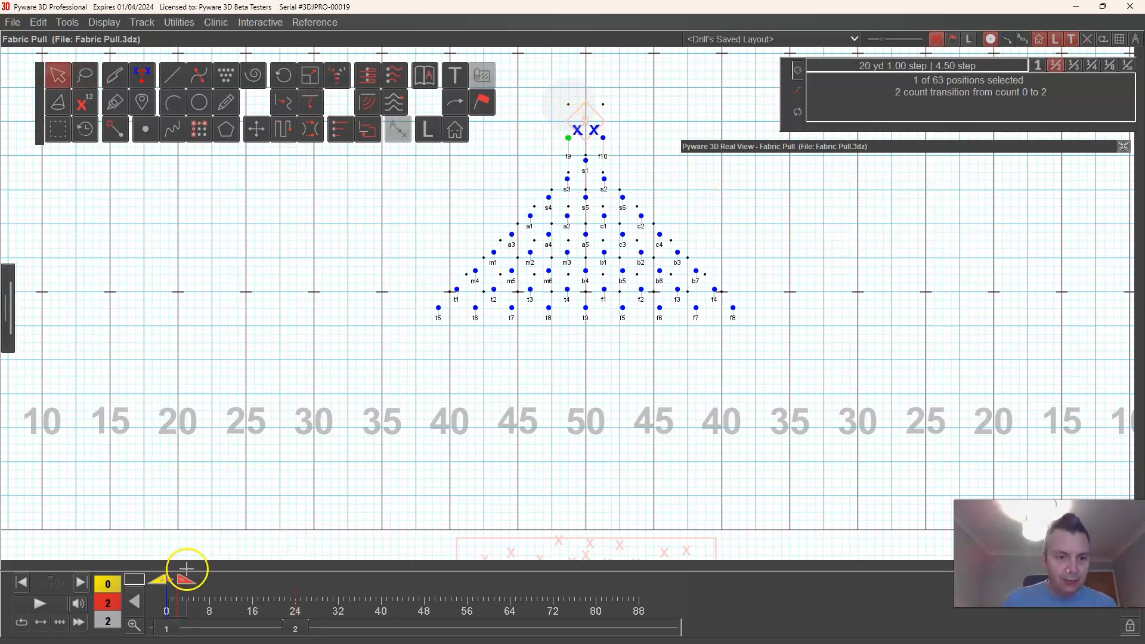
Push performer f9 diagonally to the front left between counts 2 and 24, mirroring f10's end position
drag(178, 607, 295, 626)
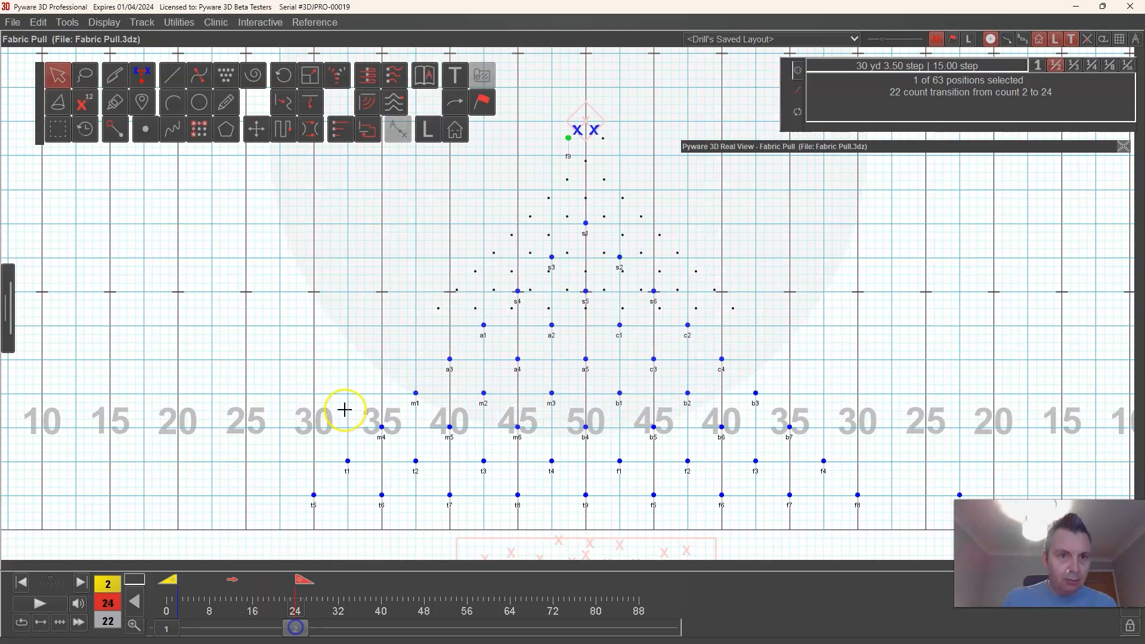
click(256, 130)
mouse_move(570, 137)
mouse_down()
mouse_move(212, 483)
mouse_move(187, 502)
mouse_move(180, 494)
mouse_move(210, 497)
mouse_up()
click(830, 281)
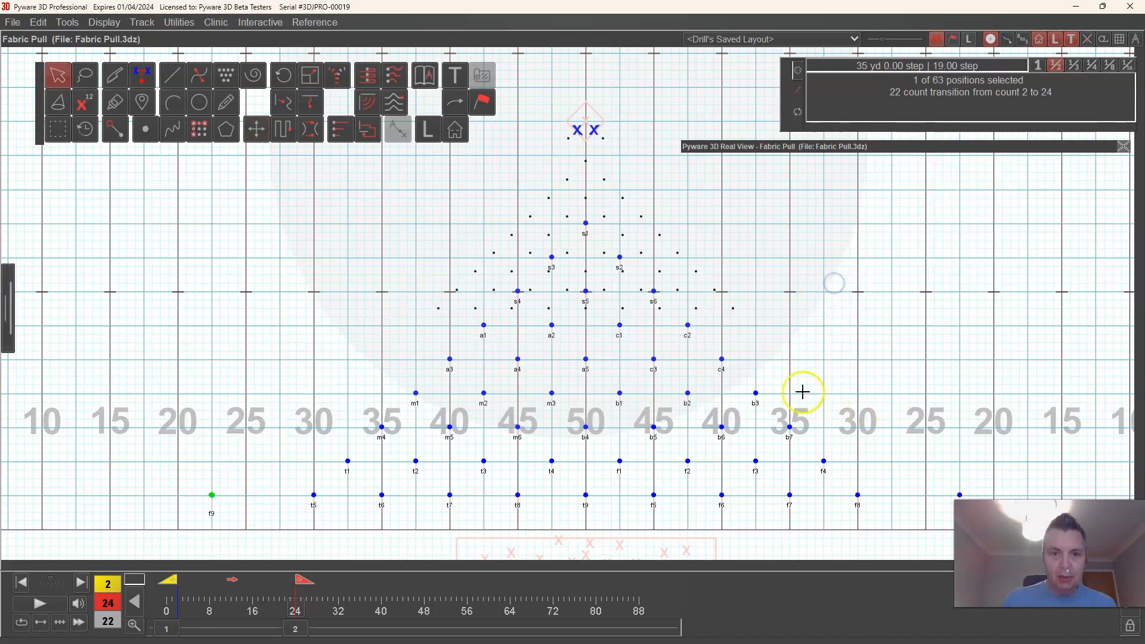
Examine the paths of performers f9 and f10 away from the box in the enlarged 3D view
drag(788, 149, 389, 38)
click(521, 122)
double_click(542, 107)
drag(676, 329, 1048, 411)
click(951, 410)
drag(726, 303, 704, 317)
scroll(704, 316, up, 1)
Collapse the 3D view and make performers f9 and f10 face the direction of movement from count 0 to 24
drag(301, 581, 296, 625)
click(295, 629)
double_click(459, 38)
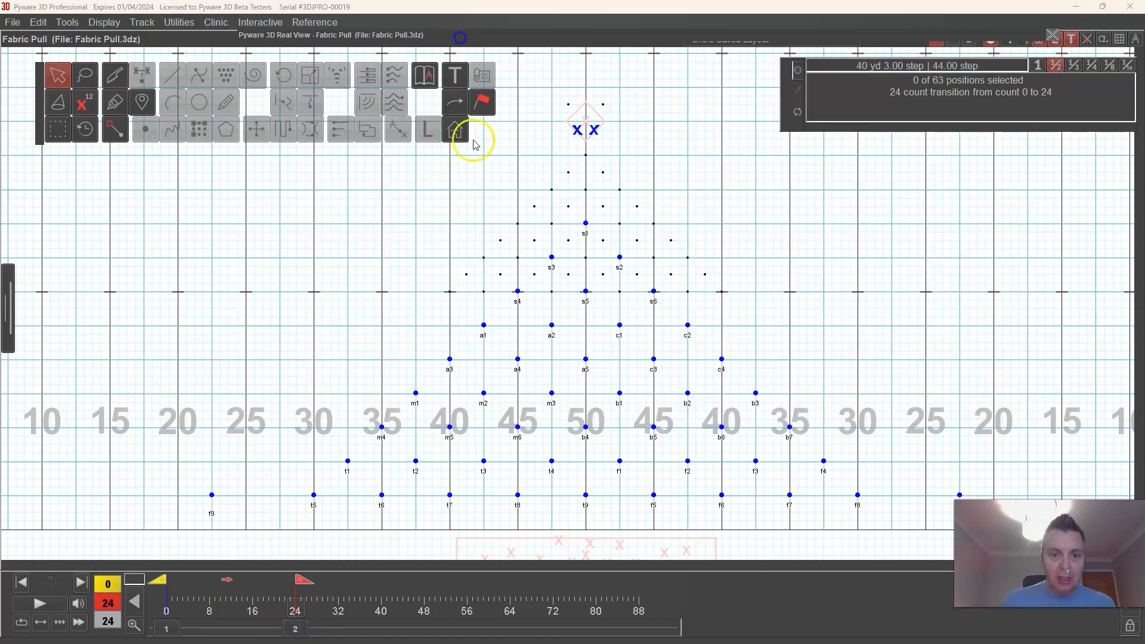
drag(203, 481, 229, 515)
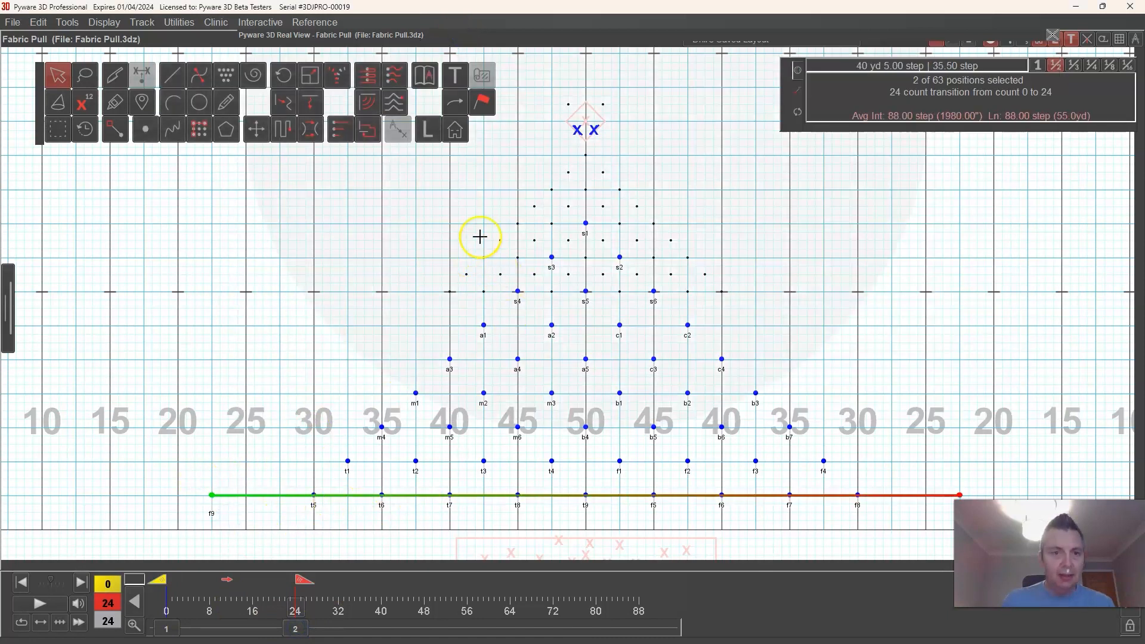
click(482, 103)
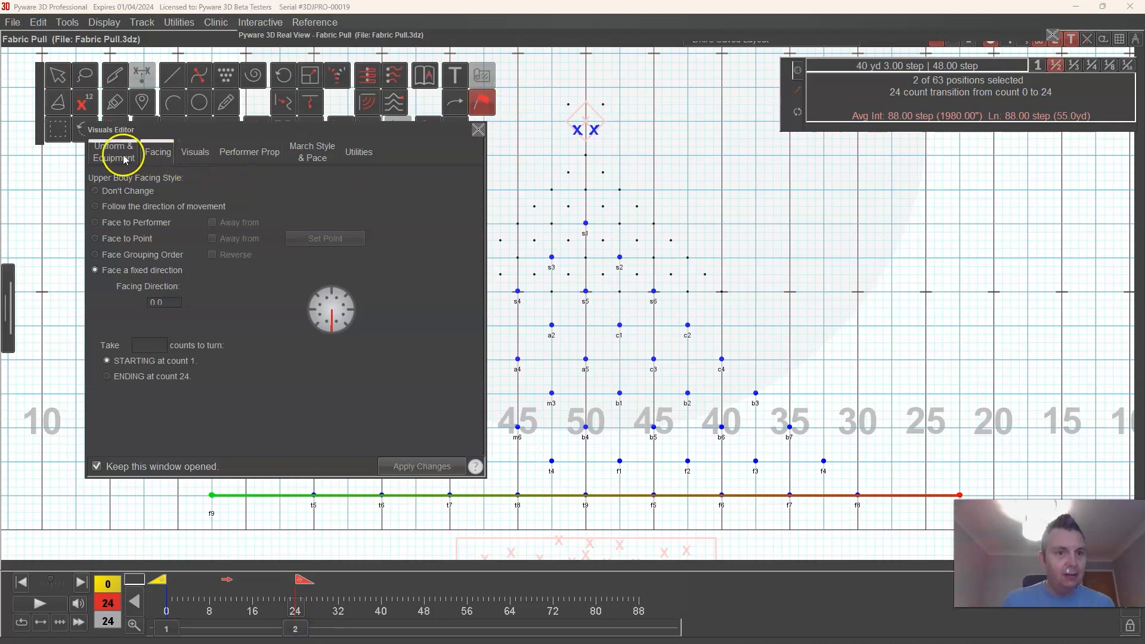
click(149, 207)
click(423, 467)
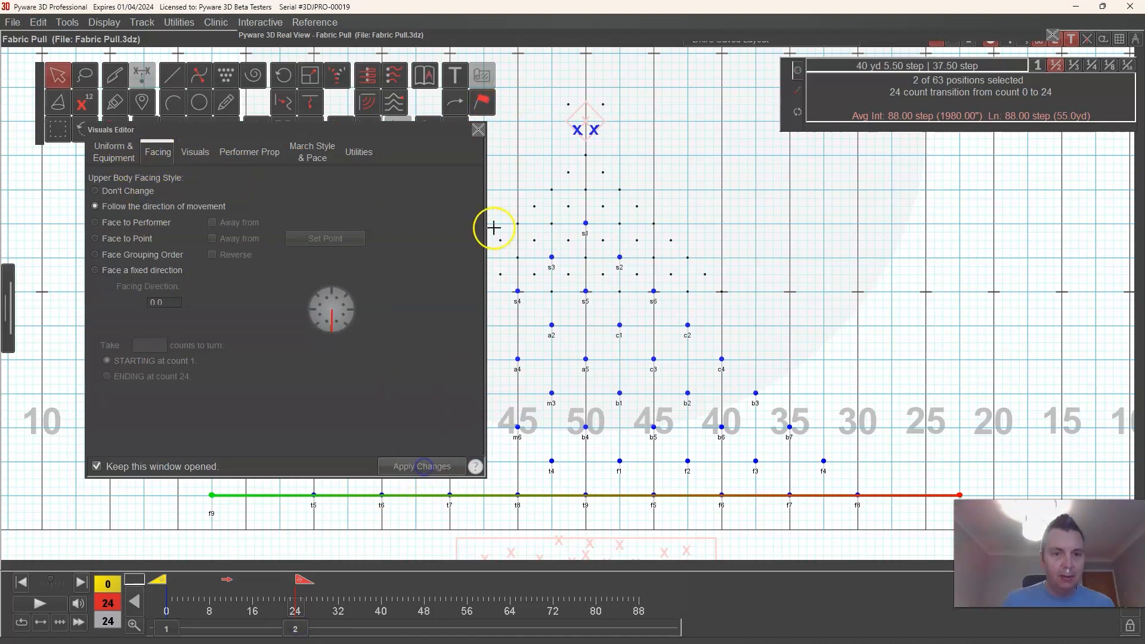
click(478, 130)
click(578, 346)
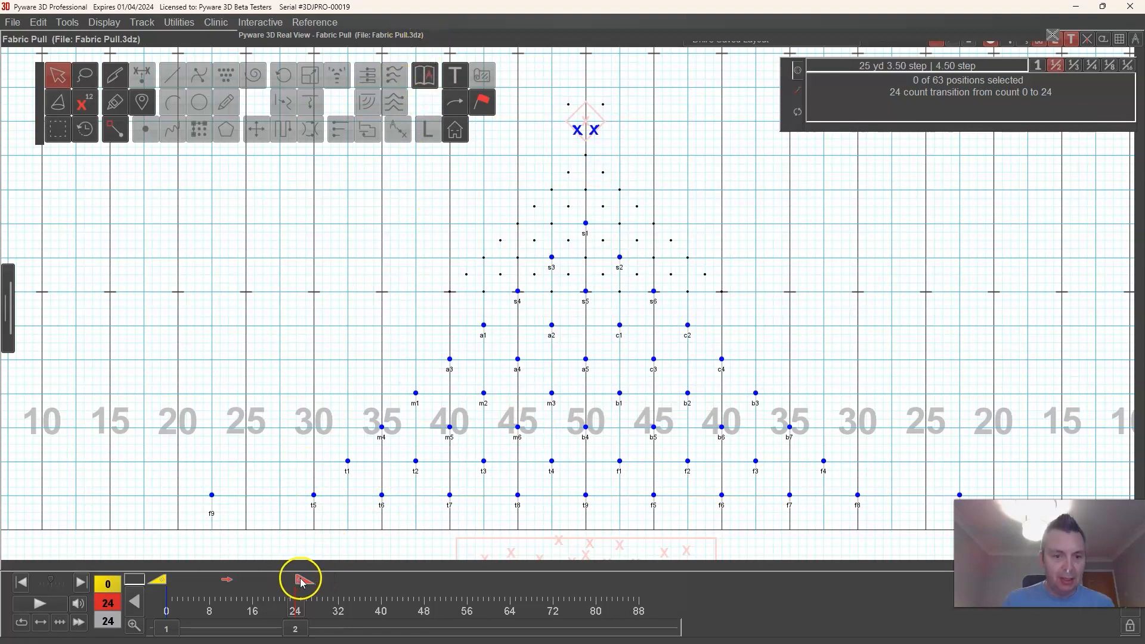
Set the editing transition to run from count 2 to count 3
click(167, 628)
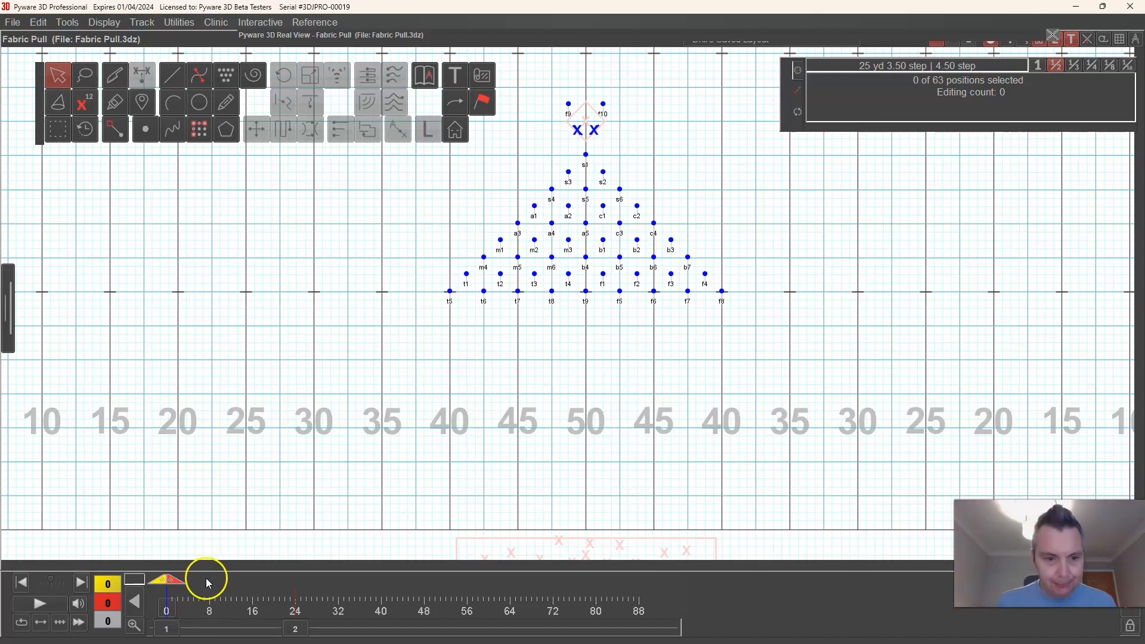
drag(171, 585, 177, 587)
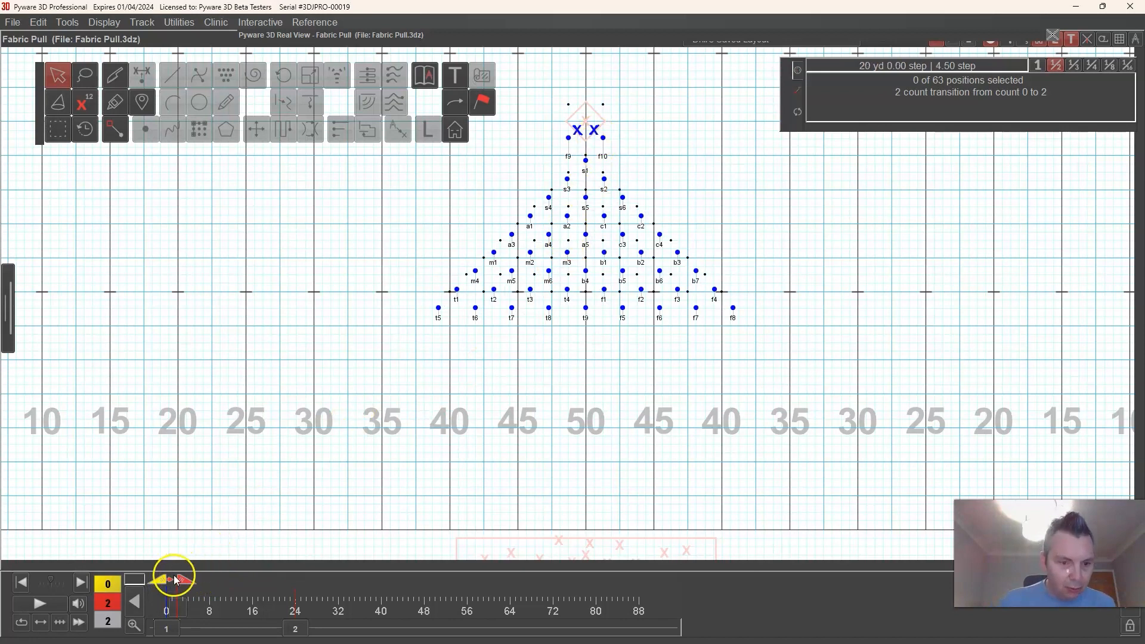
drag(163, 581, 177, 586)
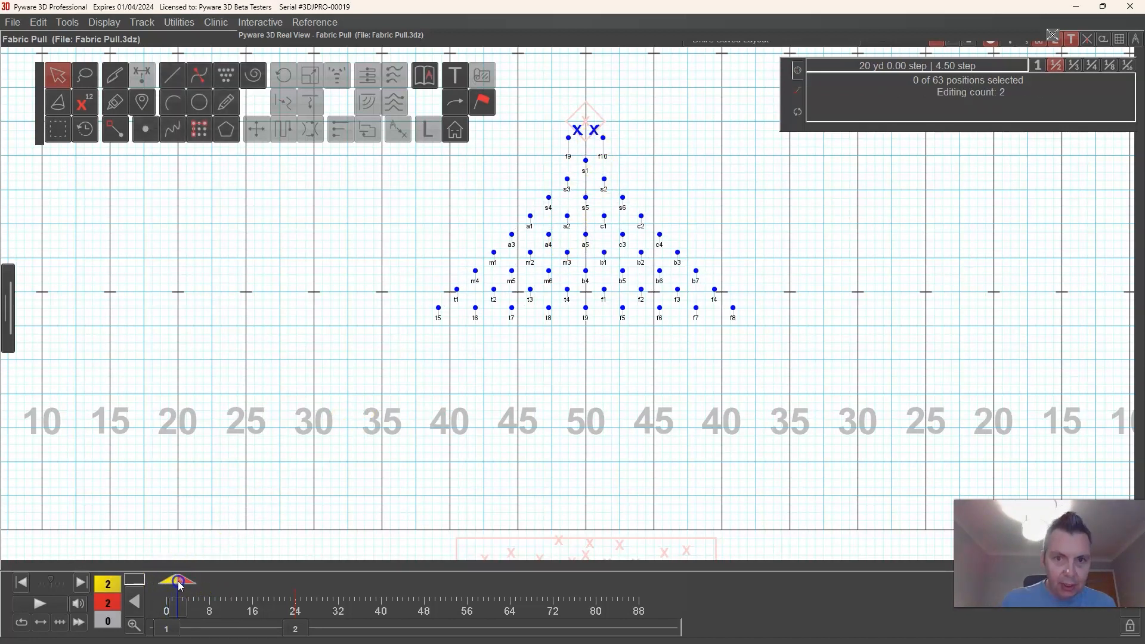
drag(182, 585, 184, 586)
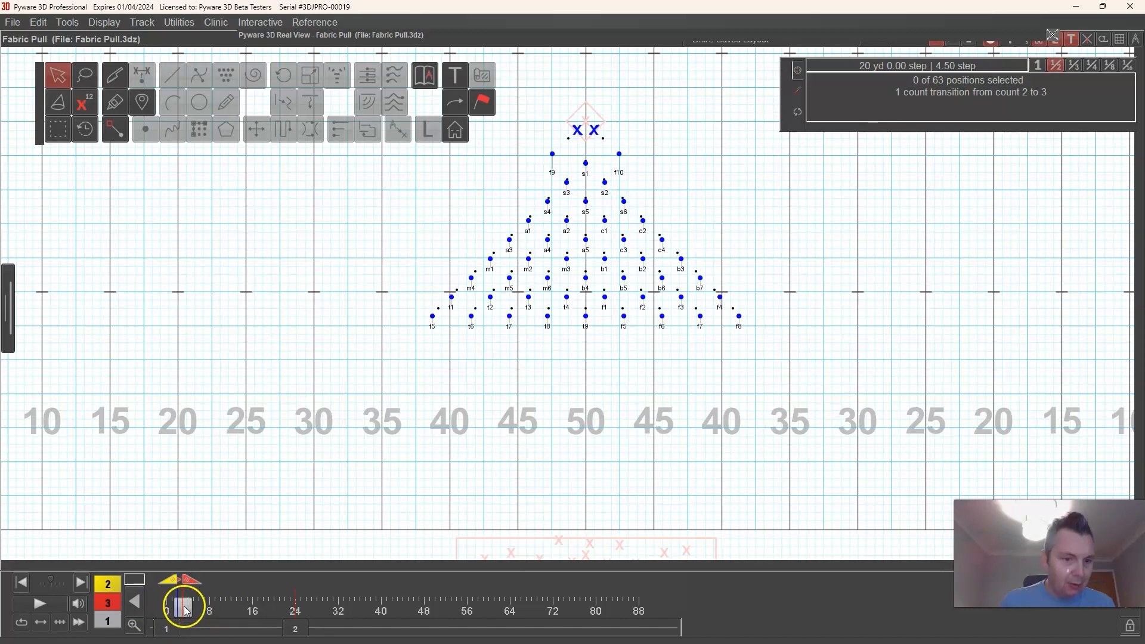
Set the flat panel prop length of the X performer right of the 50-yard line to 2 yards
click(86, 76)
drag(601, 117, 604, 121)
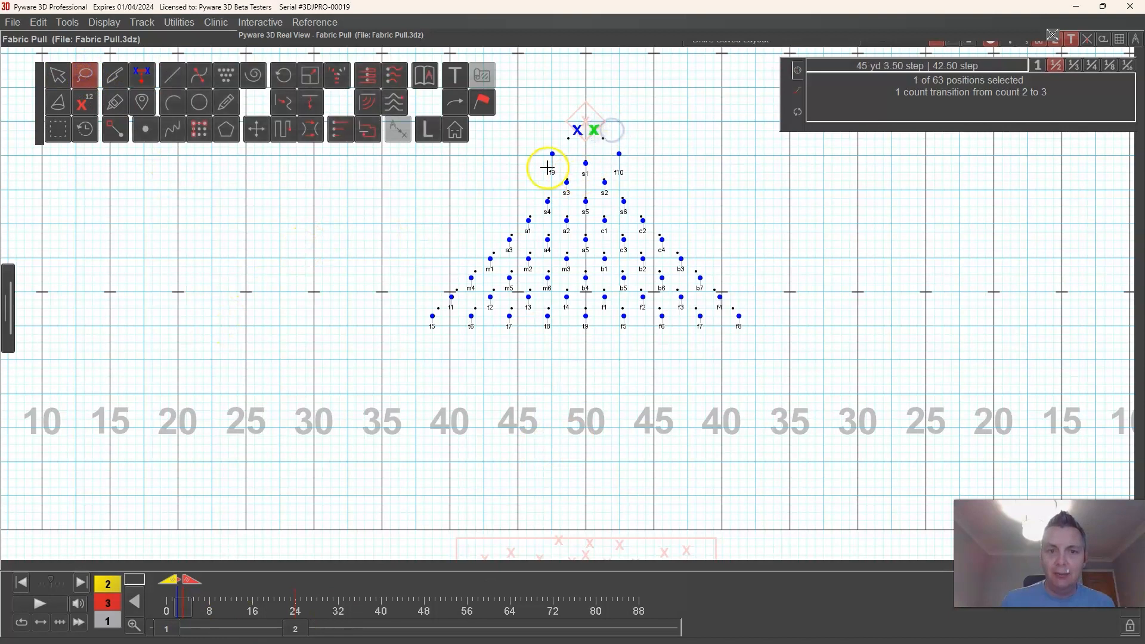
click(482, 102)
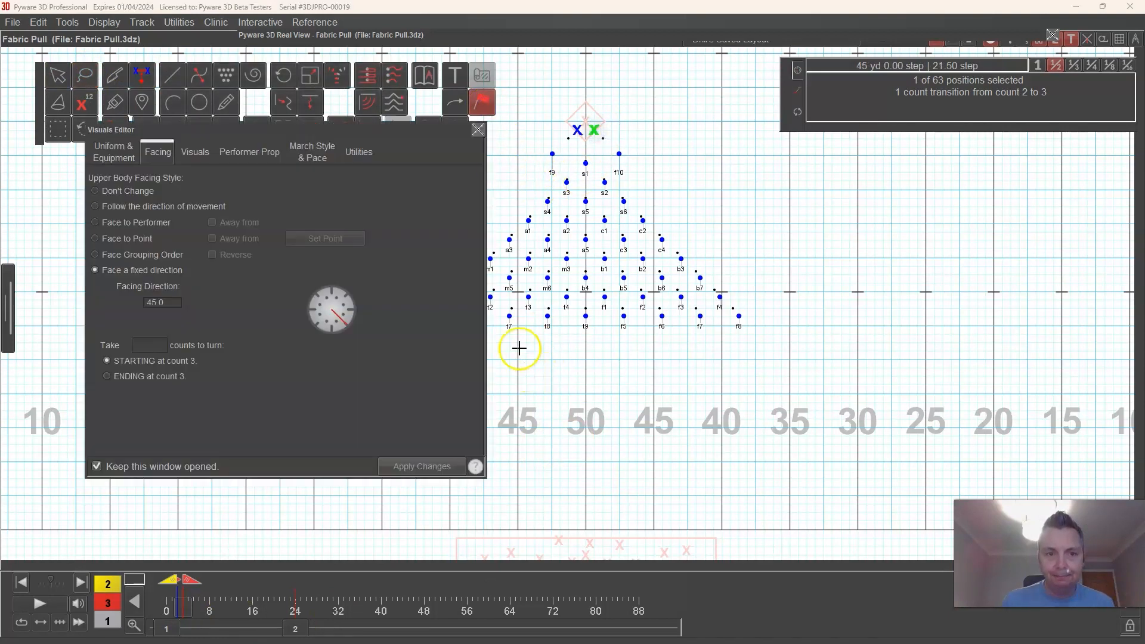
click(256, 159)
drag(384, 132, 315, 149)
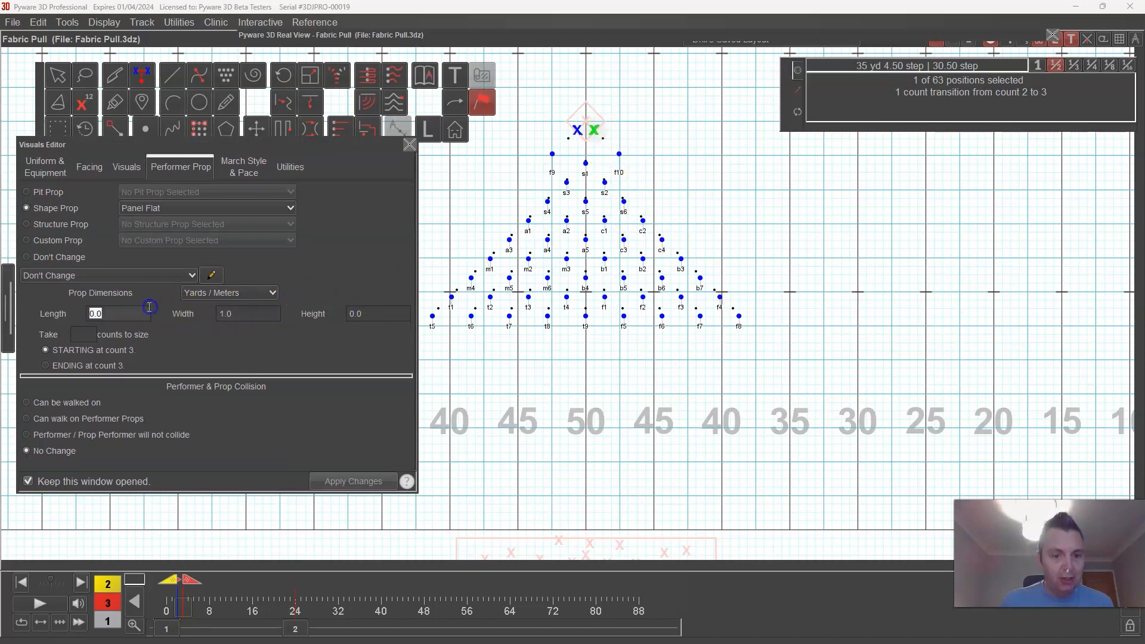
text(33)
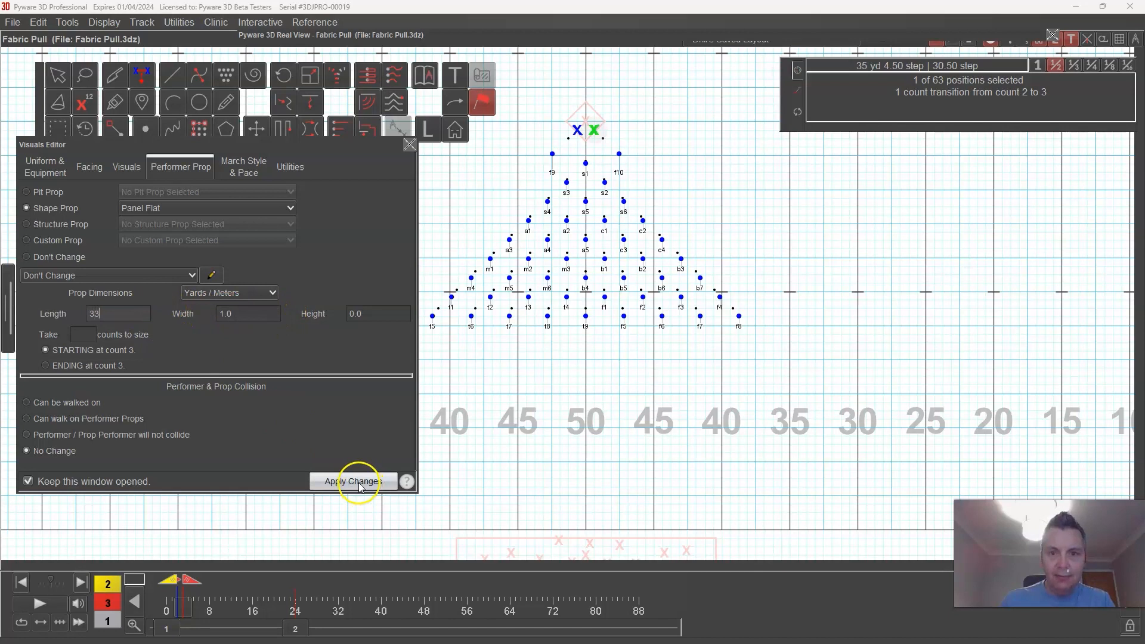
click(360, 485)
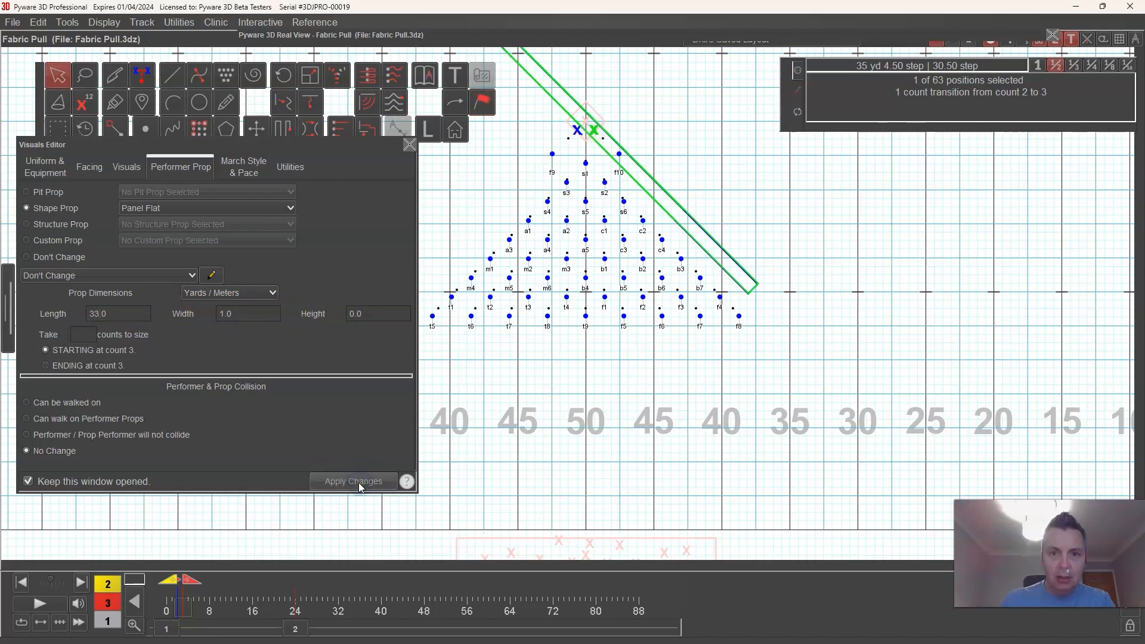
double_click(110, 314)
text(3)
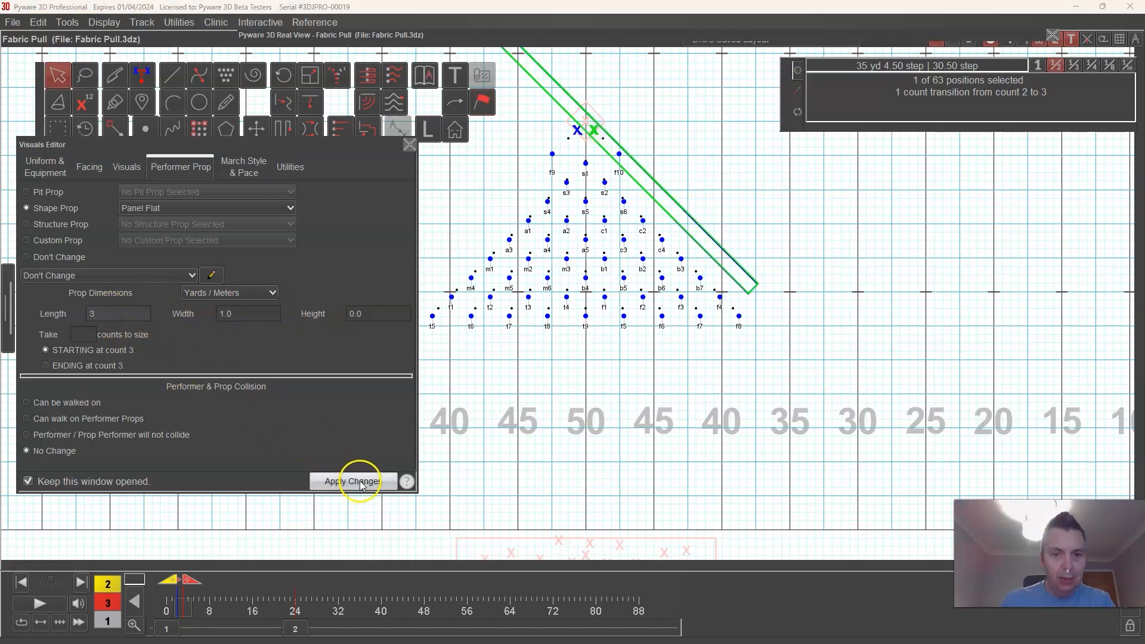
click(360, 484)
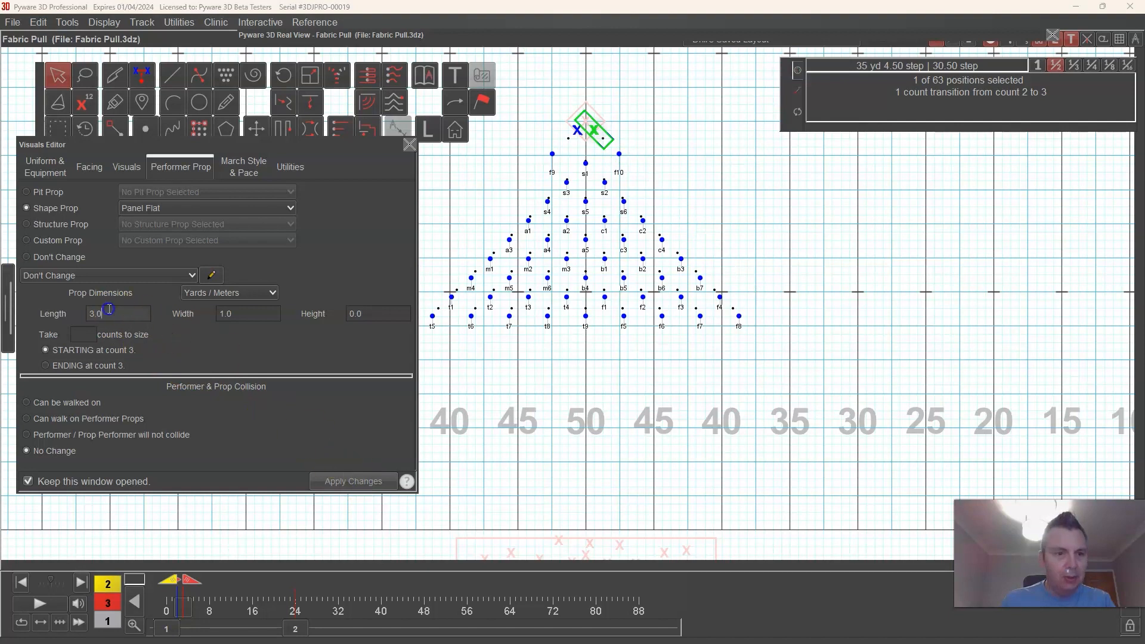
text(2)
click(378, 481)
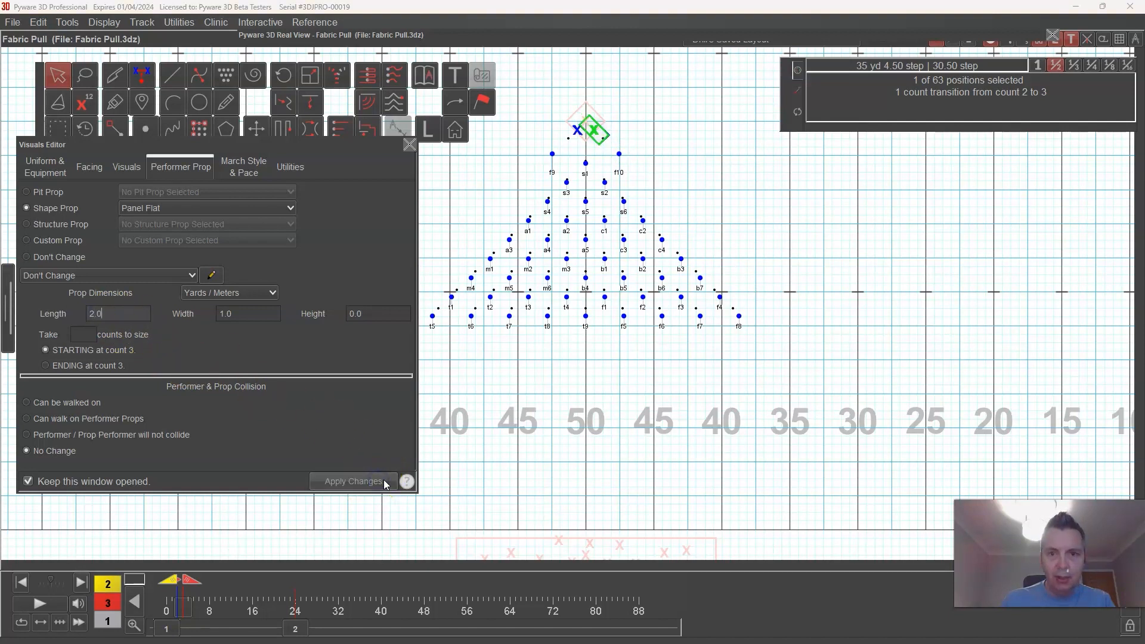
Push the X performer right of the 50-yard line 0.88 yards diagonally to the front right, between counts 2 and 3
drag(311, 151, 319, 169)
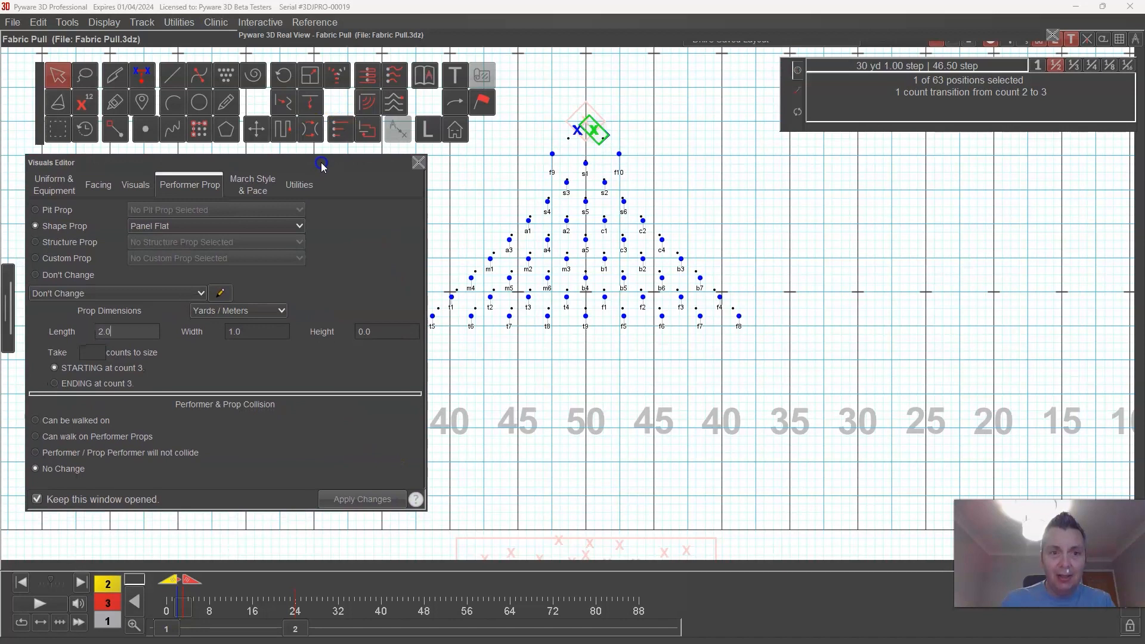
click(257, 129)
drag(592, 129, 602, 137)
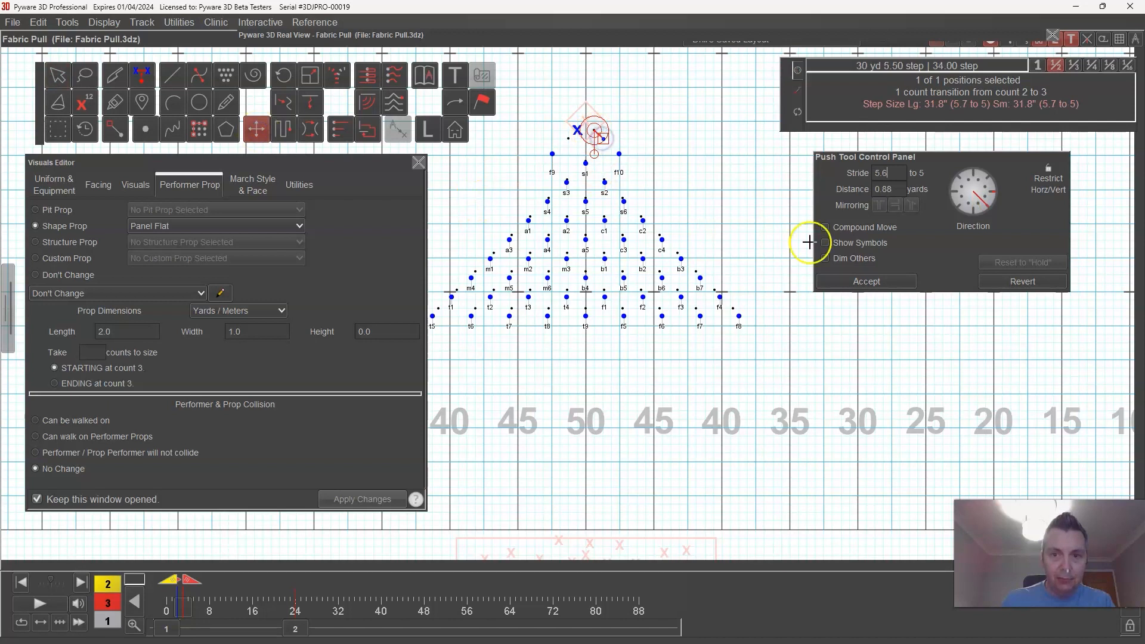
click(862, 282)
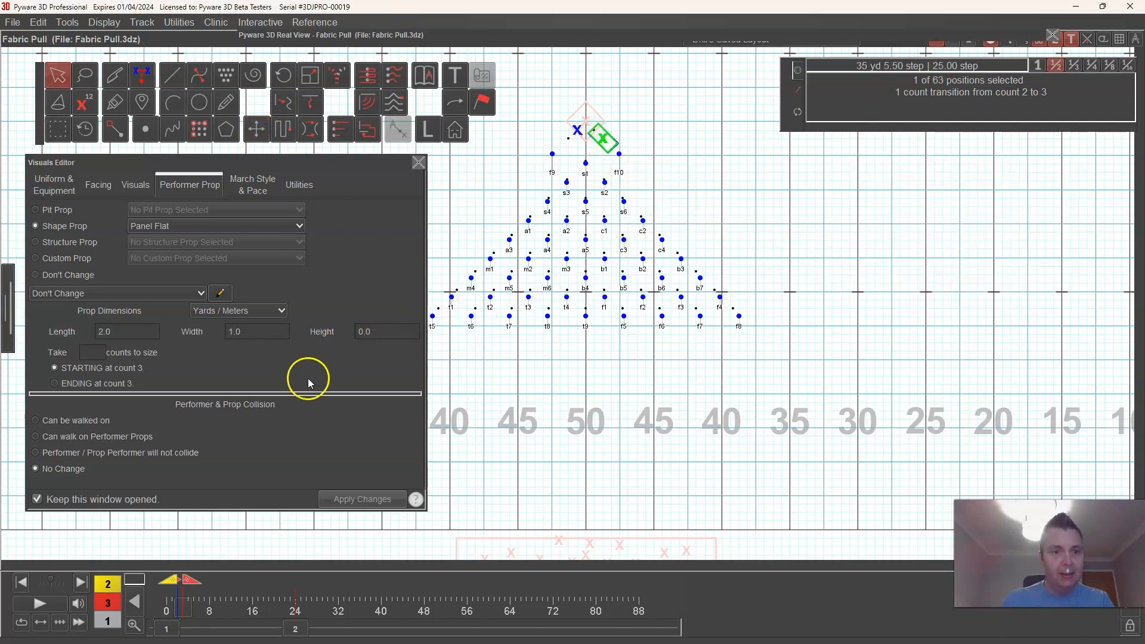
Set the flat panel prop length of the X performer left of the 50-yard line to 2 yards
click(85, 75)
click(571, 123)
drag(571, 123, 577, 123)
double_click(137, 333)
text(2)
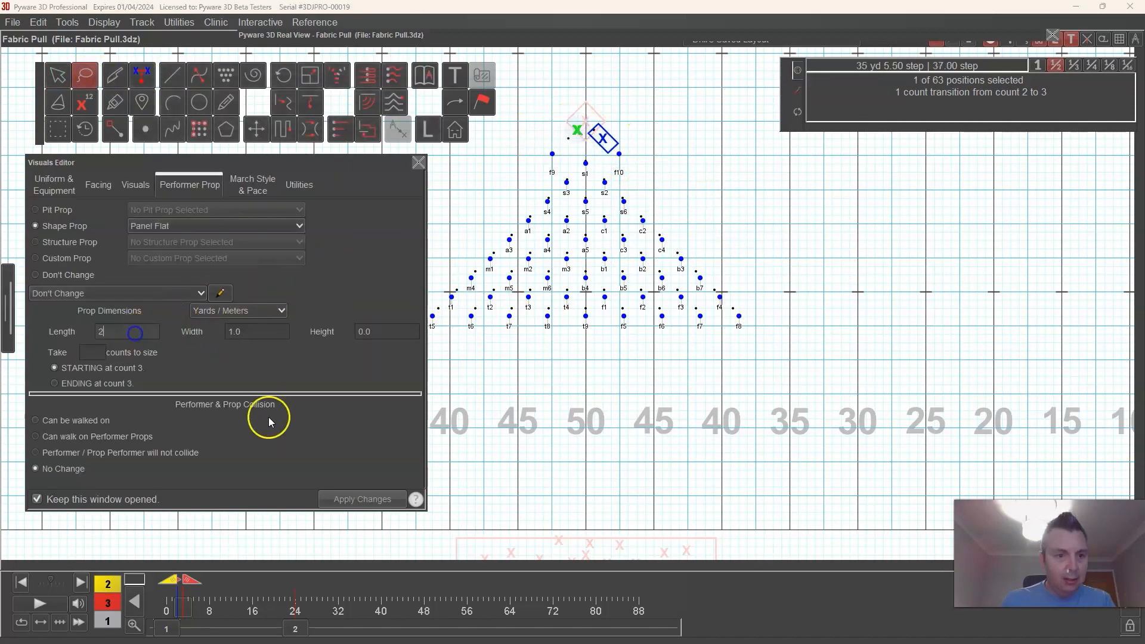
click(366, 500)
Push the X performer left of the 50-yard line 0.88 yards diagonally to the front left, between counts 2 and 3
click(256, 129)
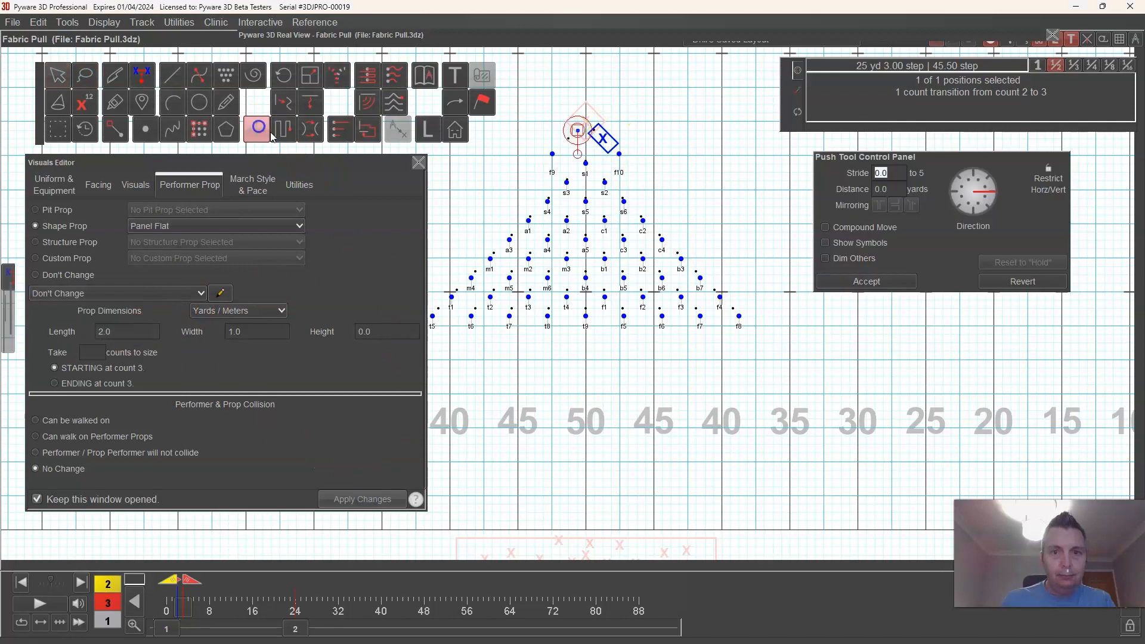
drag(578, 132, 570, 138)
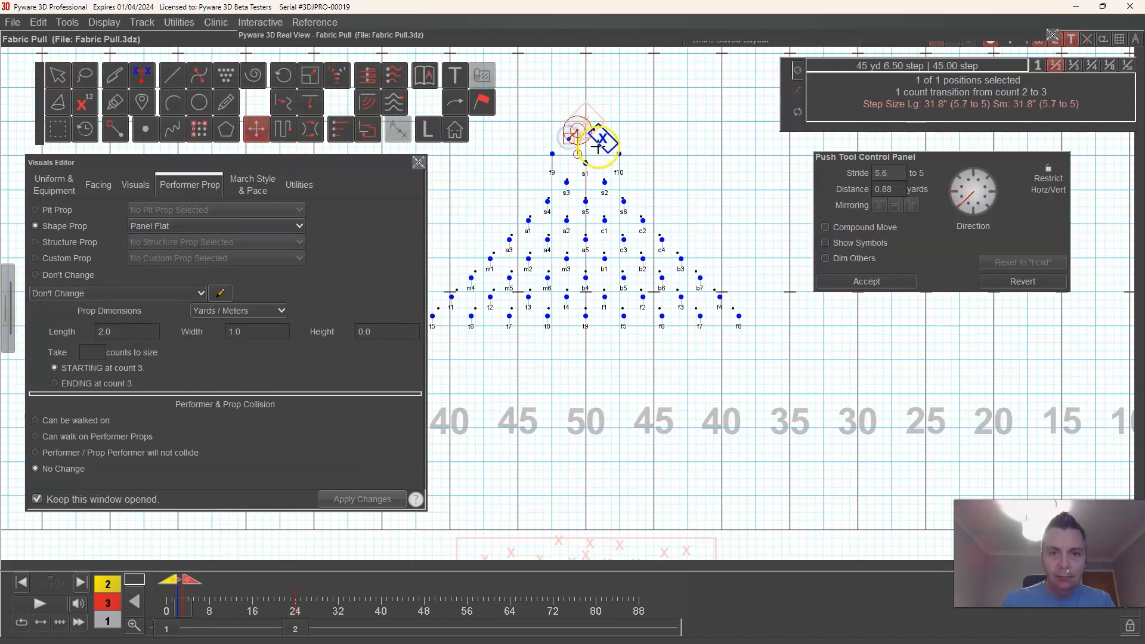
click(868, 282)
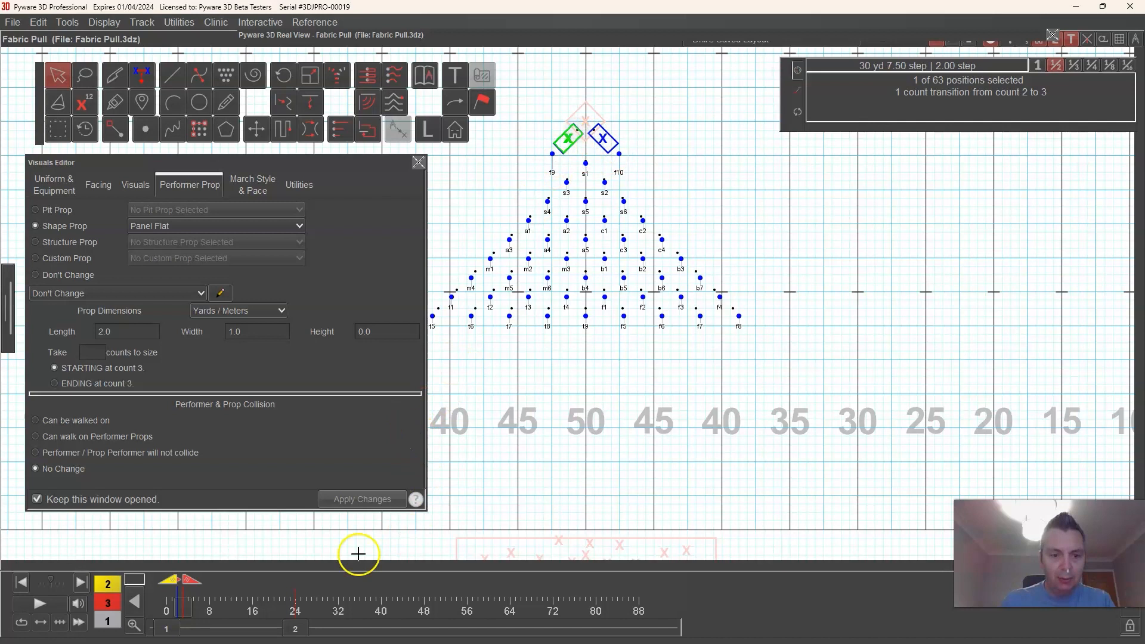
Move the editing transition to counts 3 to 4 and set the right X performer's flat panel length to 3.5 yards
drag(171, 585, 191, 586)
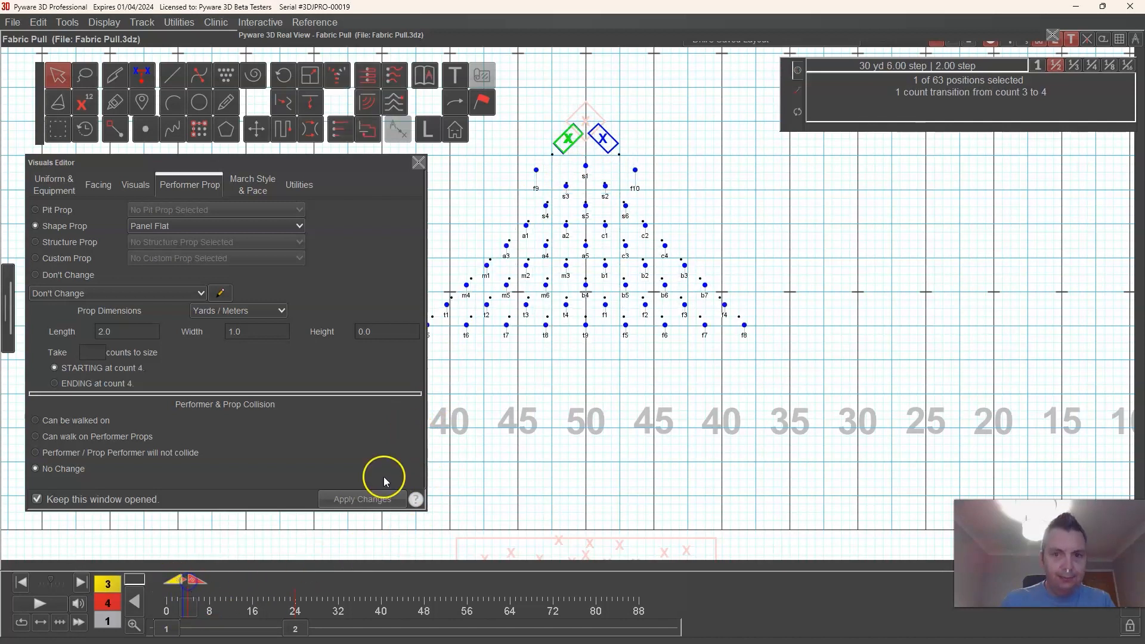
click(85, 76)
click(600, 134)
click(147, 334)
text(3.5)
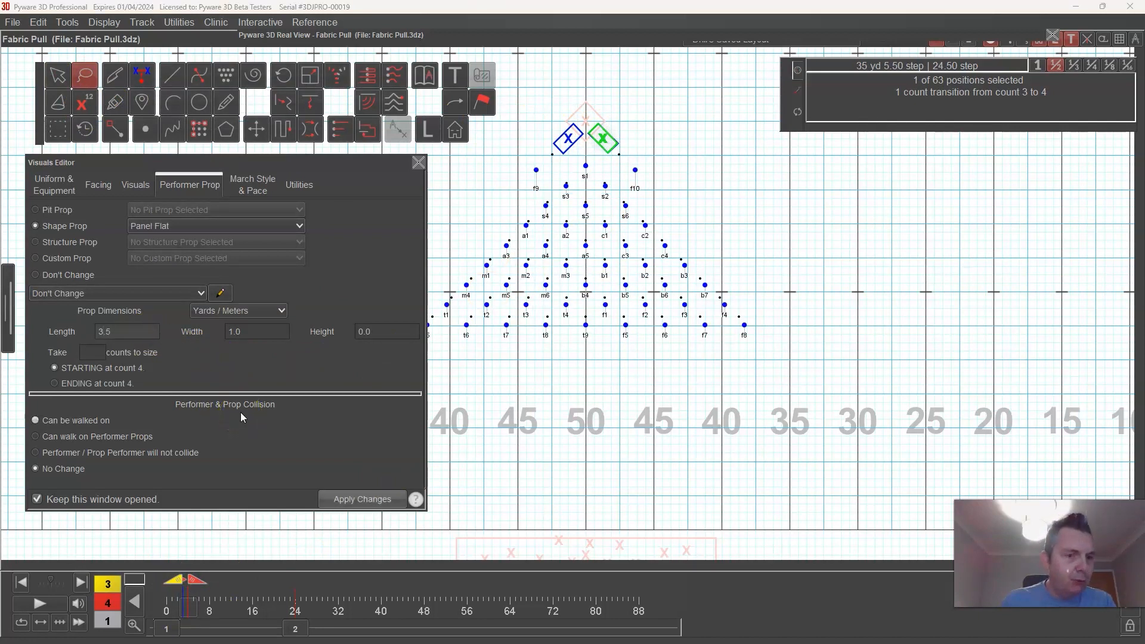
click(365, 500)
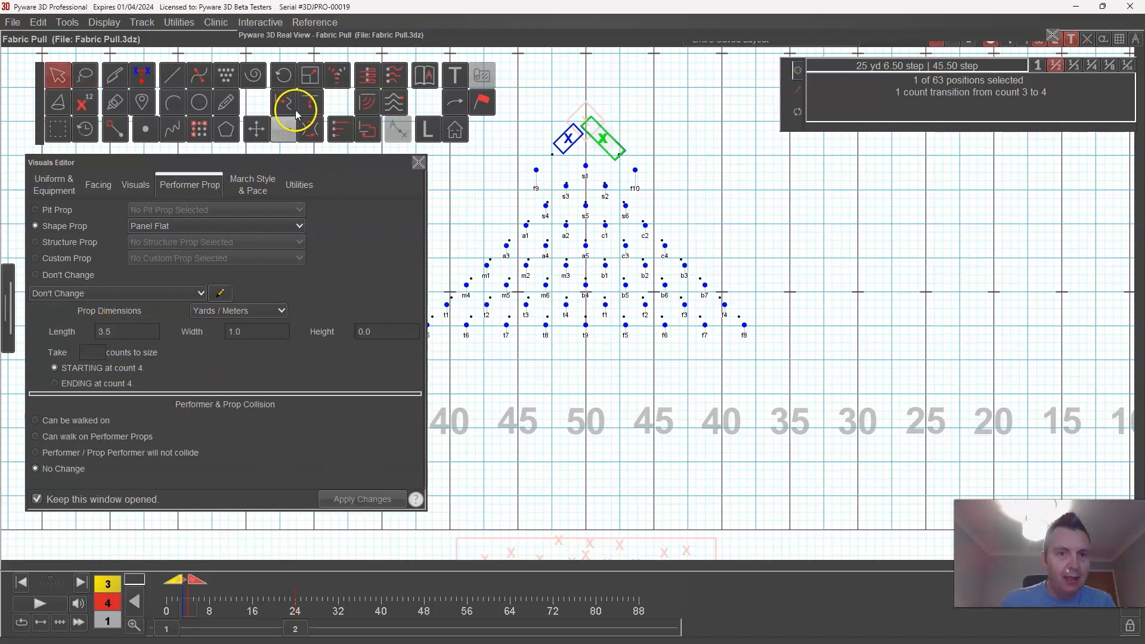
Push the X performer right of the 50-yard line diagonally to the front right, between counts 3 and 4
click(256, 128)
drag(602, 139, 613, 147)
click(852, 281)
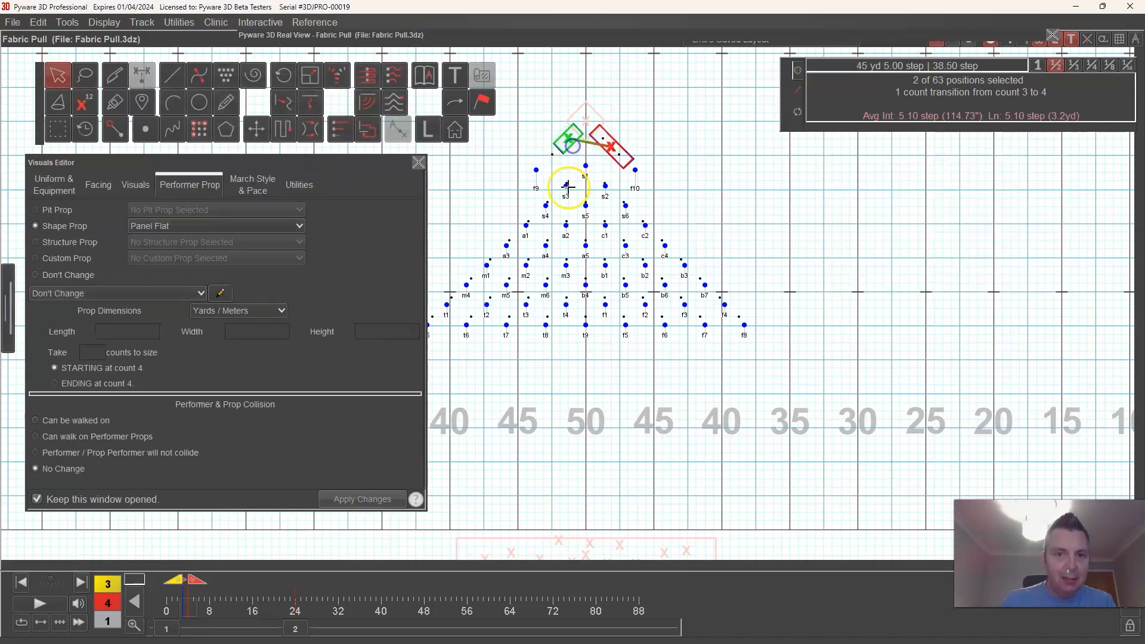
Set the flat panel length of the X performer left of the 50-yard line to 3.5 yards at count 4
click(57, 129)
click(546, 137)
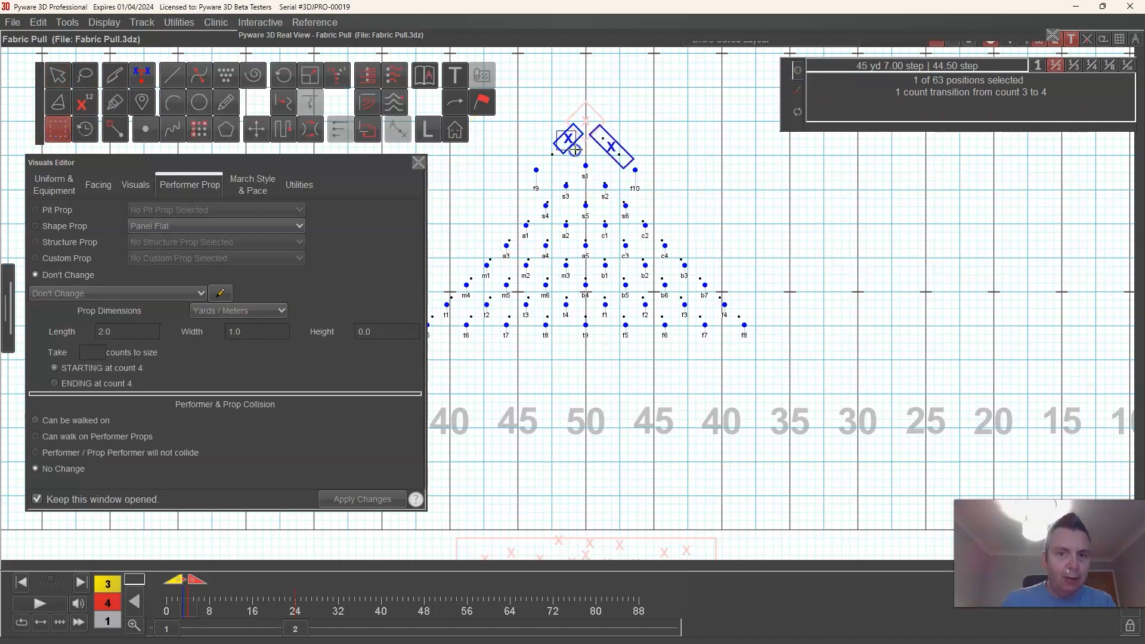
click(145, 329)
text(1.5)
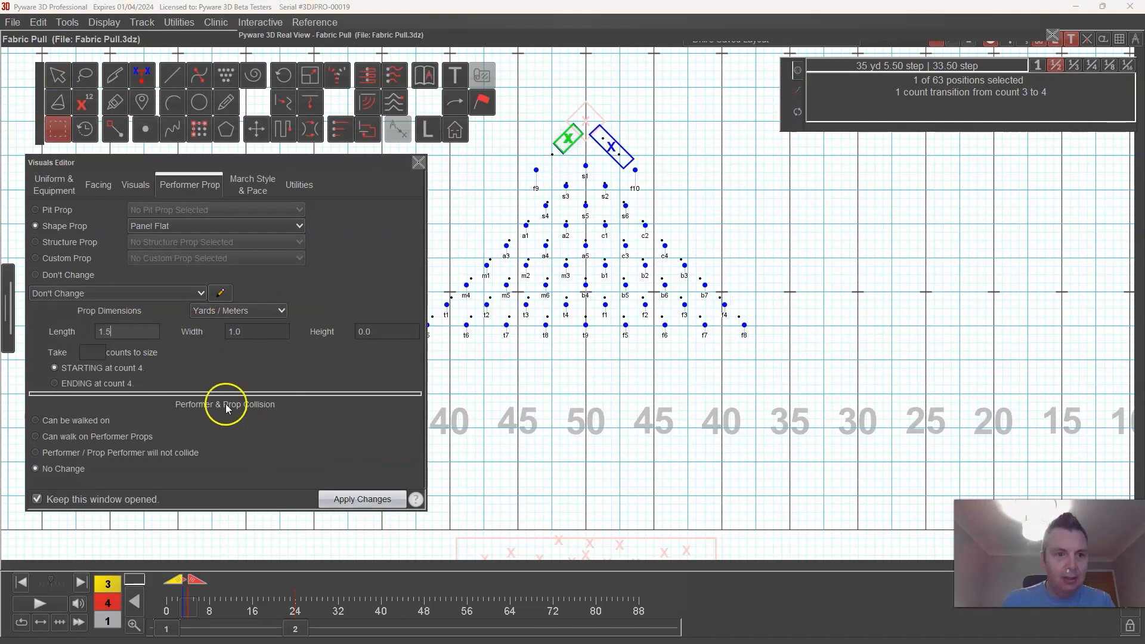
text(3.5)
click(367, 499)
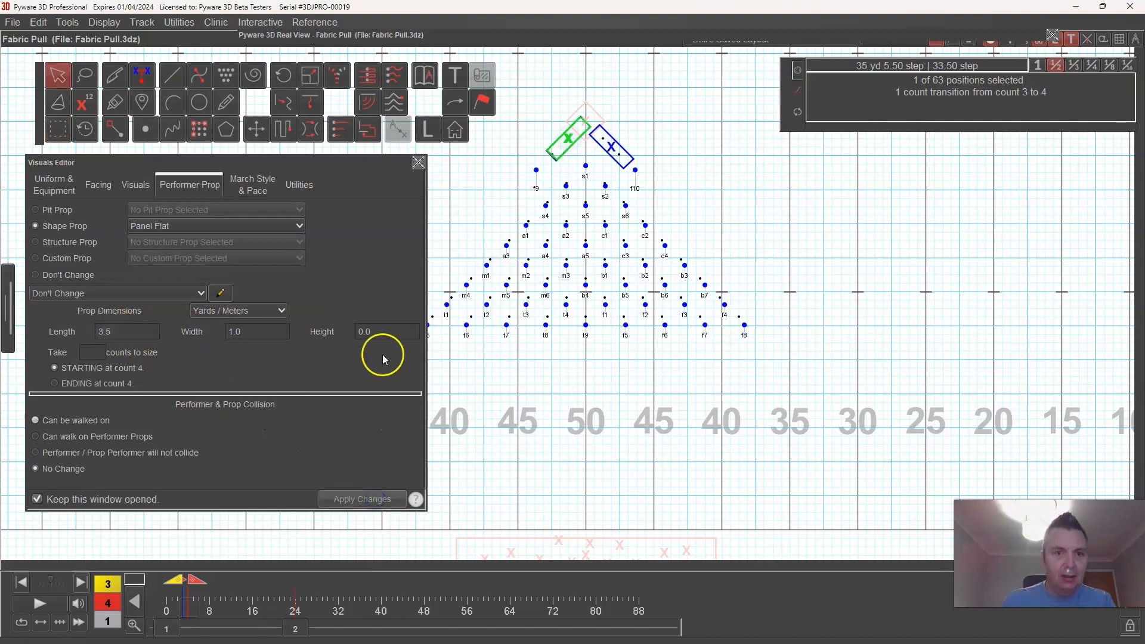
Push the X performer left of the 50-yard line 0.88 yards diagonally to the front left, between counts 3 and 4
click(266, 136)
drag(568, 140, 562, 147)
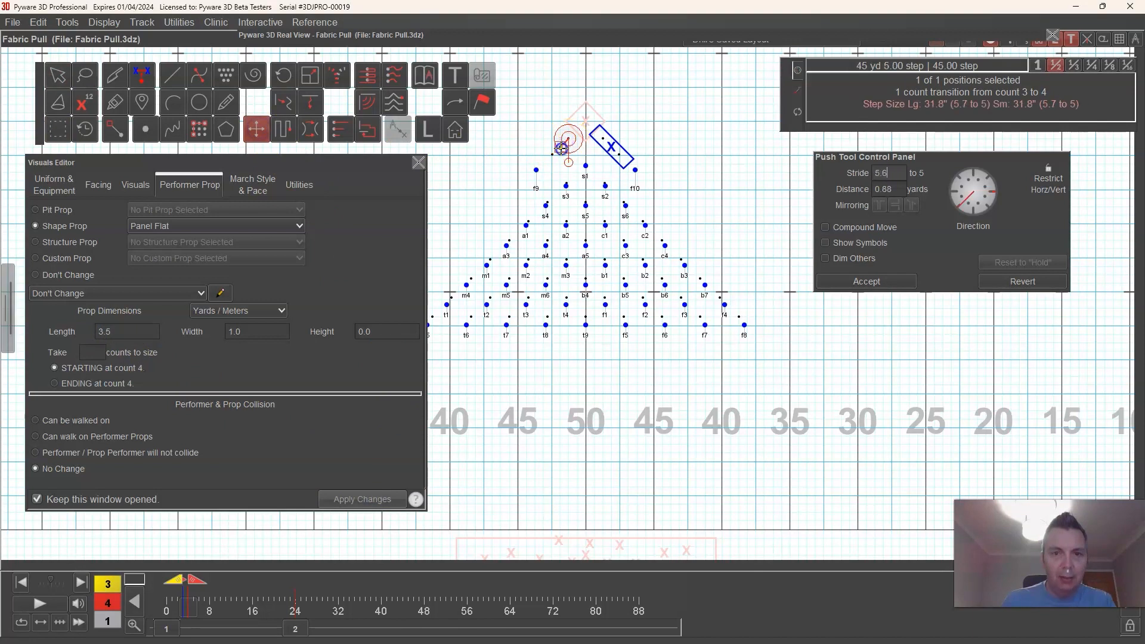
click(850, 283)
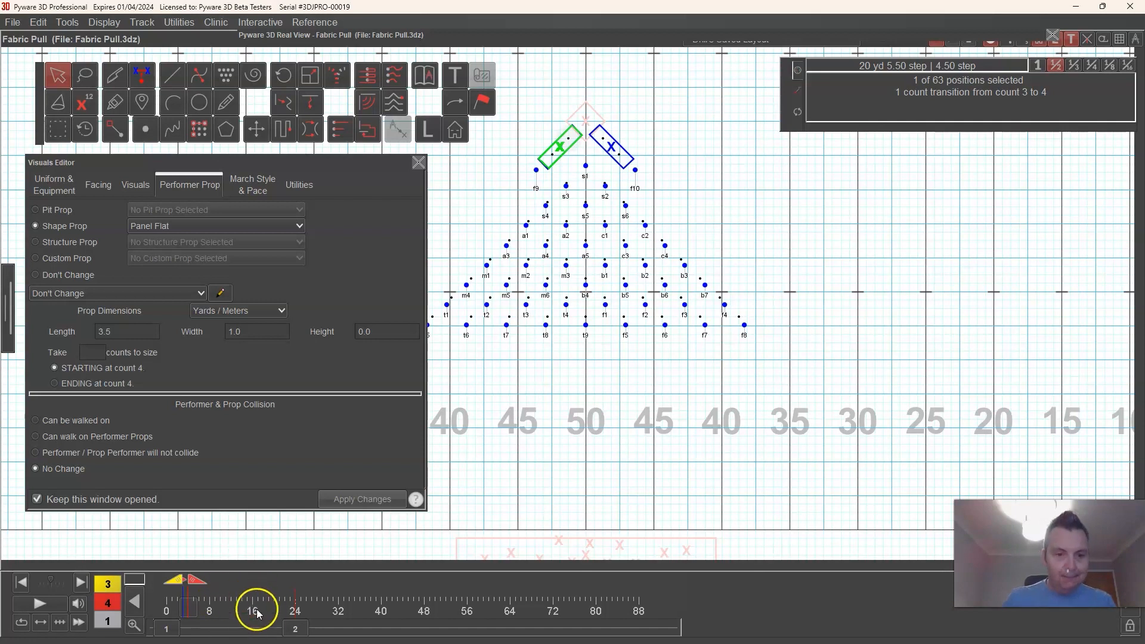
Move the editing transition to counts 4 to 5 and set the right X performer's flat panel length to 5 yards
drag(182, 586, 188, 585)
click(612, 149)
text(5)
click(361, 499)
Set the left X performer's flat panel length to 5 yards and push that performer diagonally to the front left
click(559, 148)
text(5)
click(374, 495)
click(256, 130)
click(869, 281)
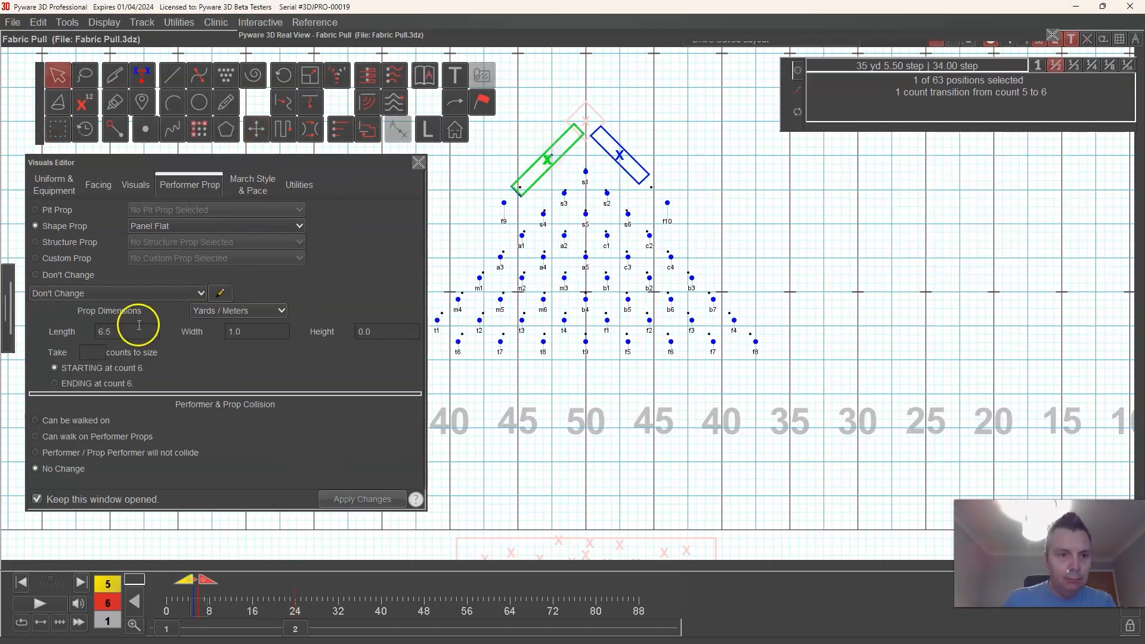
Set the left X performer's flat panel length to 7 yards at count 6 and push that performer outward
text(7)
click(362, 499)
click(256, 130)
Set the flat panel length of the X performer right of the 50-yard line to 7 yards at count 6
click(620, 155)
text(7)
click(334, 497)
Push the right X performer diagonally to the front right and set its flat panel length to 8.5 yards
drag(620, 155, 628, 164)
text(8.5)
click(362, 500)
click(256, 130)
Set the flat panel length of the X performer left of the 50-yard line to 8.5 yards
click(542, 164)
text(8.5)
click(362, 500)
Advance the editing transition by one count and set the left X performer's flat panel length to 10.5 yards
drag(209, 582, 215, 582)
text(10)
double_click(121, 332)
text(10.5)
click(362, 499)
Set the right X performer's flat panel length to 10.5 yards and push that performer diagonally to the front right
click(637, 173)
text(10.5)
click(362, 499)
click(256, 130)
drag(637, 173, 654, 189)
click(867, 281)
Set the flat panel length of the right and then the left X performer to 12.5 yards
text(12.5)
click(364, 503)
click(526, 180)
double_click(121, 332)
text(12.5)
click(362, 499)
Set the flat panel length of both X performers to 14 yards, pushing the left one outward before resizing the right
text(14.0)
click(363, 503)
click(255, 130)
double_click(122, 332)
text(14.0)
click(362, 499)
Set the flat panel length of both X performers to 15.5 yards and push each performer diagonally outward
text(15.5)
click(256, 130)
click(866, 281)
click(509, 198)
text(15.5)
click(362, 499)
click(256, 130)
Set the right X performer's flat panel length to 17.5 yards and push that performer diagonally to the front right
drag(268, 163, 308, 175)
click(670, 206)
text(17.5)
click(439, 484)
click(257, 130)
Push the left X performer diagonally to the front left and set its flat panel length to 19 yards
click(498, 207)
click(257, 130)
text(19)
click(445, 507)
click(256, 130)
Set the right X performer's flat panel length to 19.5 yards and push that performer diagonally to the front right
click(679, 215)
text(19.5)
click(446, 512)
click(262, 133)
drag(679, 215, 683, 219)
click(445, 513)
Set the left X performer's flat panel length to 20.5 yards and push that performer diagonally to the front left
click(256, 129)
drag(309, 176, 754, 183)
text(20.5)
click(890, 520)
click(256, 129)
drag(488, 219, 480, 227)
Set the left X performer's flat panel length to 22.5 yards at count 15 and push that performer outward
double_click(655, 353)
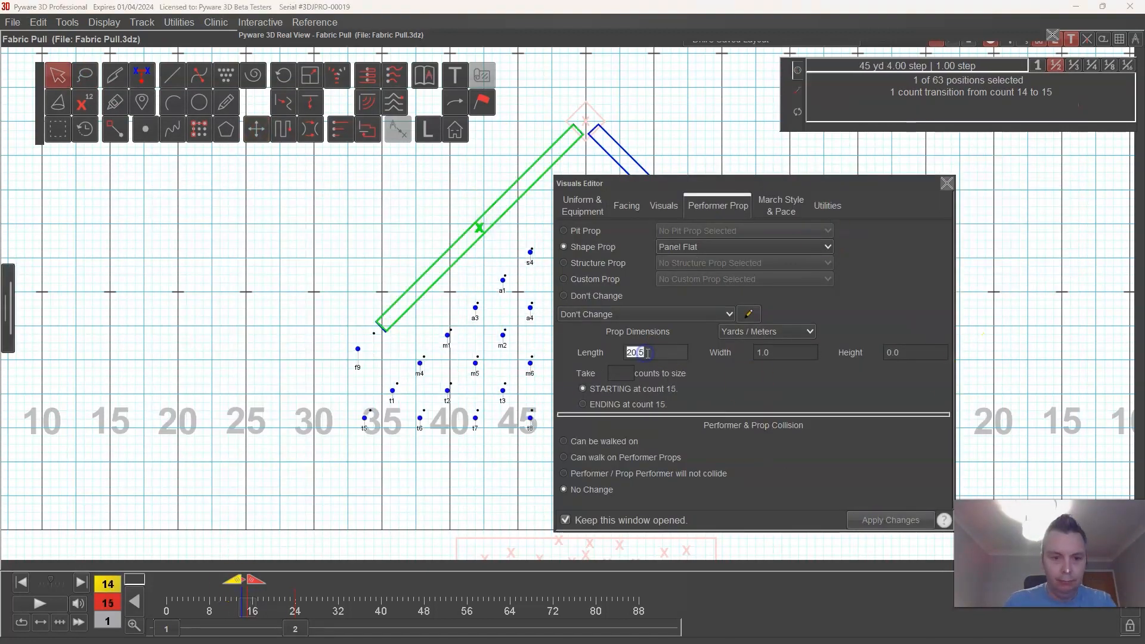
text(22.5)
click(891, 520)
click(256, 129)
Set the right X performer's flat panel length to 24.5 yards and push that performer diagonally to the front right
drag(753, 184, 332, 176)
click(257, 130)
text(24.5)
click(469, 512)
click(257, 129)
Set the left X performer's flat panel length to 24.5 yards, and to 26.5 yards at the following count
drag(441, 175, 844, 188)
double_click(616, 355)
text(24.5)
click(871, 524)
text(26.5)
click(871, 523)
Set the right X performer's flat panel length to 26 yards at count 17 and push that performer outward
drag(597, 182, 154, 146)
click(708, 237)
text(26.5)
click(256, 129)
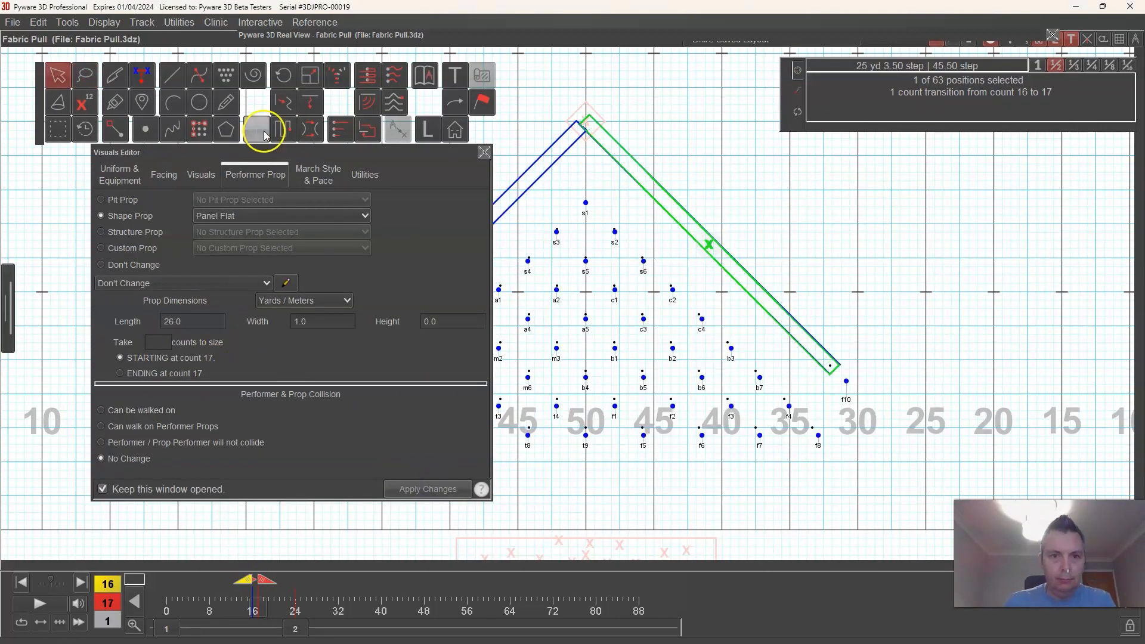
Set the left X performer's flat panel length to 27.5 yards and push that performer diagonally to the front left
drag(381, 152, 837, 179)
double_click(657, 348)
text(27.5)
click(882, 516)
drag(455, 253, 450, 258)
Set the right X performer's flat panel length to 27 yards and push that performer diagonally to the front right
drag(678, 179, 299, 164)
click(718, 252)
double_click(263, 334)
text(27)
click(504, 501)
click(256, 130)
drag(851, 268, 859, 276)
Advance the transition to counts 18 to 19, set the right X performer's panel length to 28.5 yards, and push it 0.88 yards to the front right
key(Right)
double_click(263, 334)
text(29)
click(503, 501)
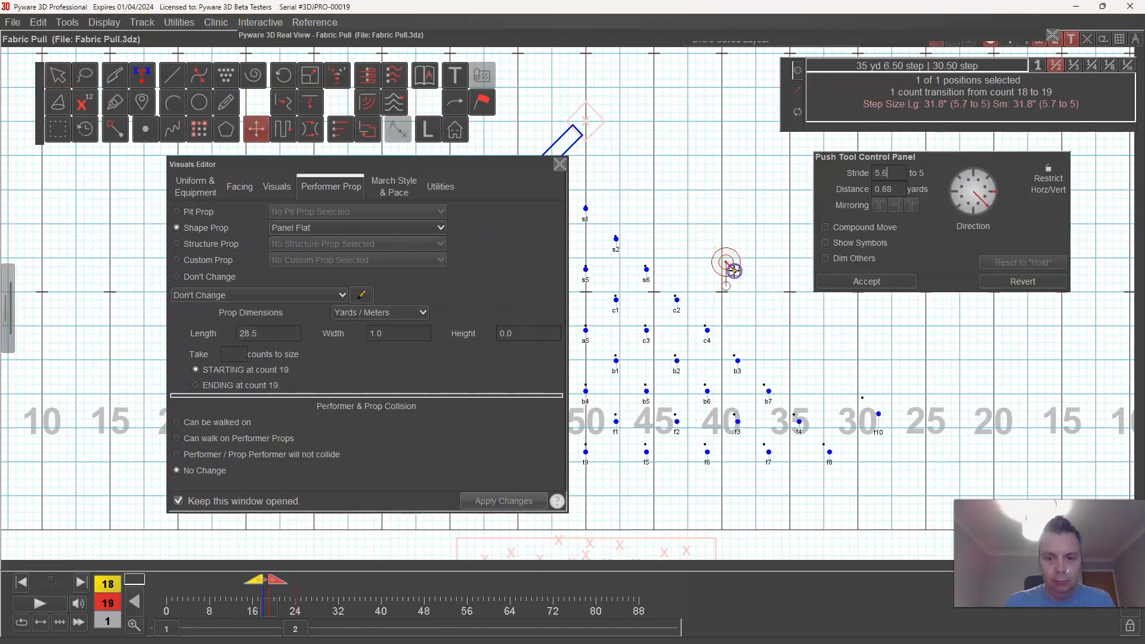
Set the flat panel length of the X performer left of the 50-yard line to 29.5 yards
drag(536, 165, 968, 172)
click(445, 261)
double_click(691, 340)
text(29.5)
click(910, 507)
Set the flat panel length of the X performer right of the 50-yard line to 29.5 yards
click(732, 268)
double_click(233, 317)
mouse_move(746, 171)
mouse_down()
mouse_move(294, 149)
mouse_move(751, 177)
mouse_up()
text(29.5)
Advance to counts 19 to 20, set the left X performer's flat panel length to 31.5 yards, and push it to the front left
key(Right)
text(31)
click(440, 269)
drag(440, 269, 430, 278)
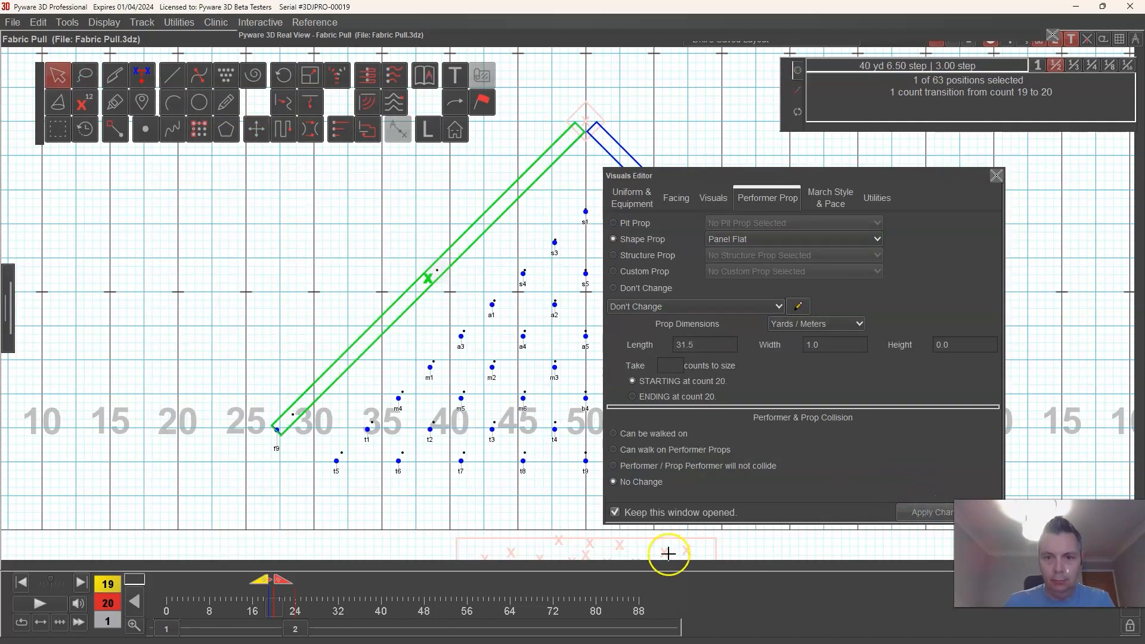
Lengthen the flat panel of the X performer right of the 50-yard line to match the left panel
drag(751, 177, 354, 195)
drag(266, 579, 272, 580)
click(742, 278)
double_click(328, 363)
drag(357, 192, 698, 196)
Set the flat panel length of the X performer left of the 50-yard line to 34.5 yards and push it to the front left
click(427, 279)
click(885, 536)
double_click(650, 370)
text(34.5)
click(885, 538)
drag(420, 287, 411, 295)
For counts 22 to 23, set the right X performer's flat panel length to 36 yards and push it to the front right
click(752, 287)
drag(751, 201, 549, 177)
double_click(451, 346)
text(36.5)
click(683, 513)
drag(760, 295, 768, 304)
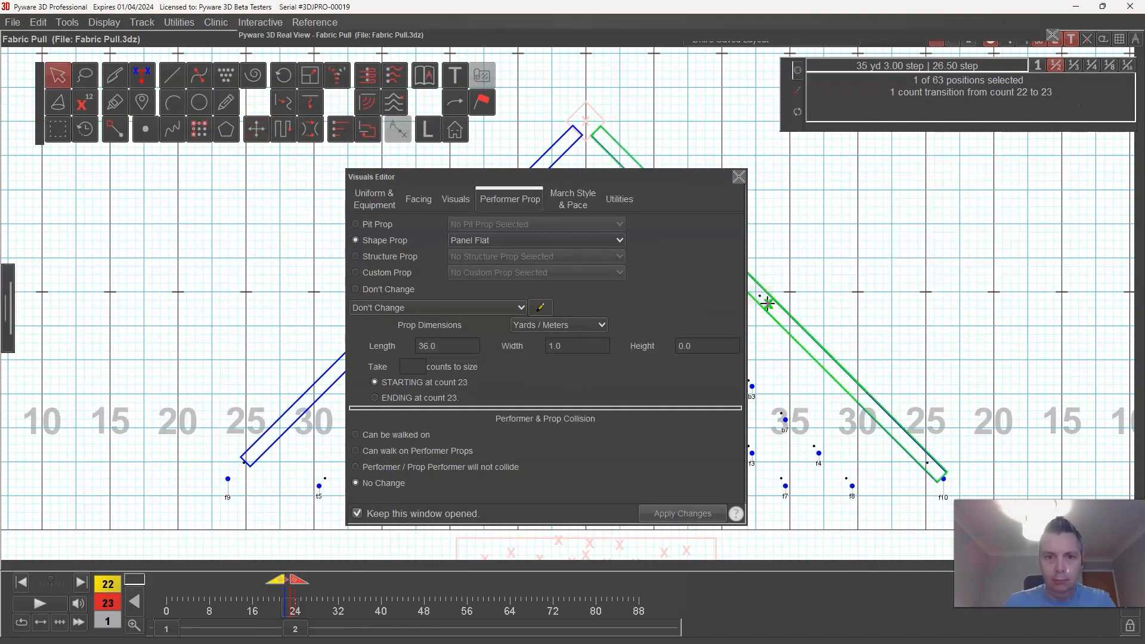
Set the left X performer's flat panel length to 36.5 yards at count 23 and push it to the front left
drag(441, 174, 710, 183)
click(412, 296)
text(36.5)
drag(411, 296, 401, 305)
Advance the transition to counts 23 to 24 and set the left X performer's flat panel length to 38 yards
key(Right)
double_click(710, 355)
text(38)
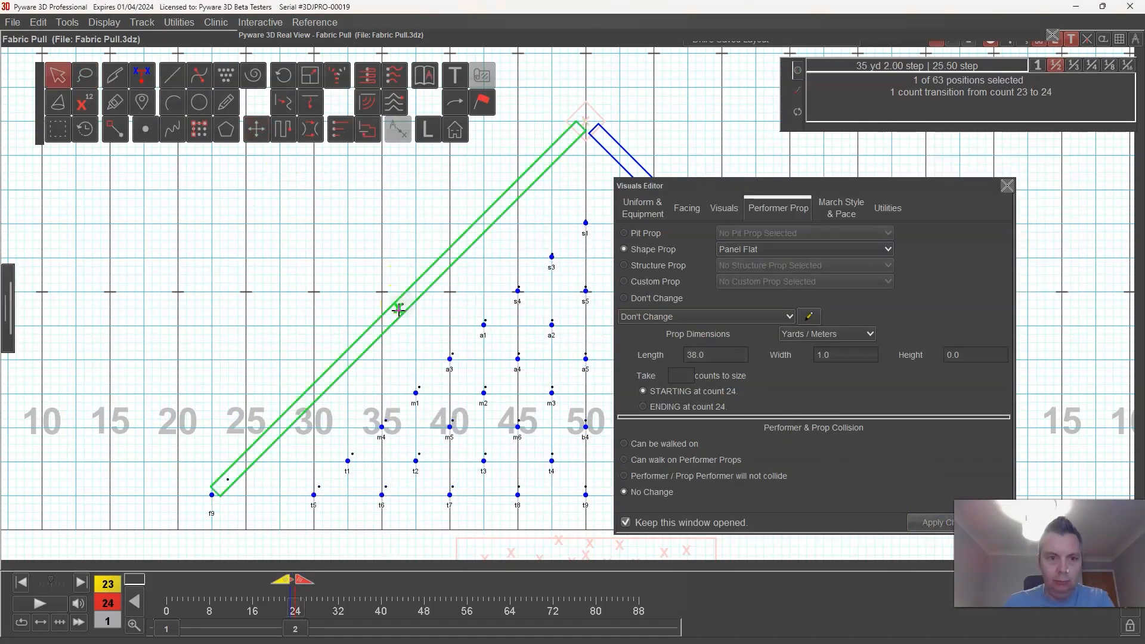
Adjust the right X performer's flat panel at count 24 to match the left panel and close the Visuals Editor
drag(751, 186, 223, 184)
click(769, 304)
click(259, 130)
click(479, 184)
click(534, 537)
Play the 24-count transition to set 2 in Real View and examine the stretched fabric panels from several camera angles
double_click(537, 35)
click(297, 629)
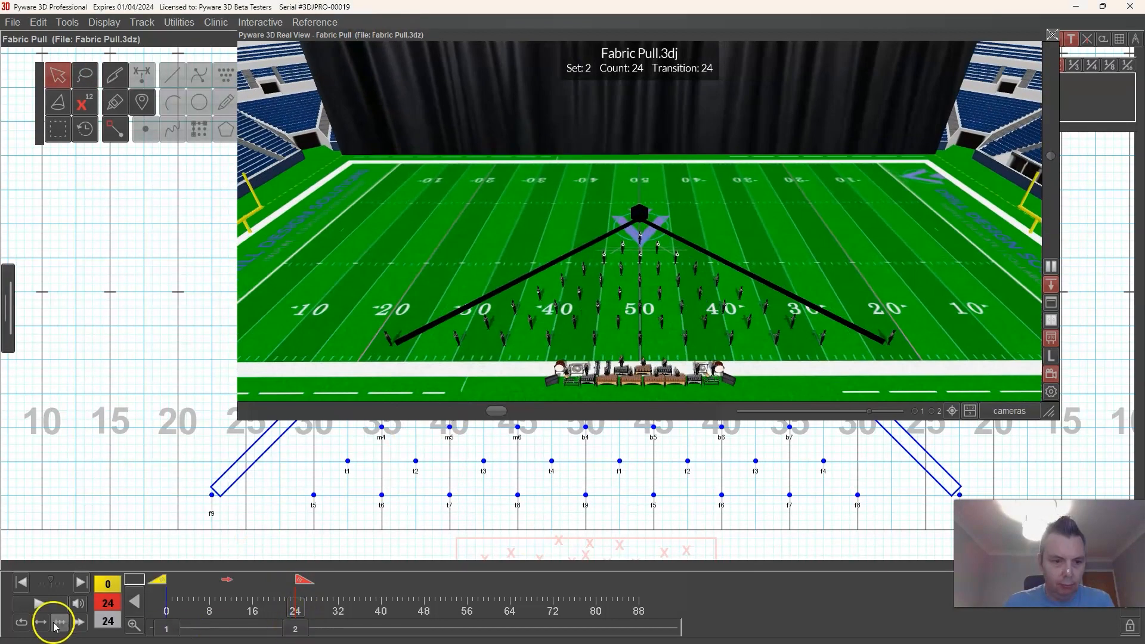
click(57, 605)
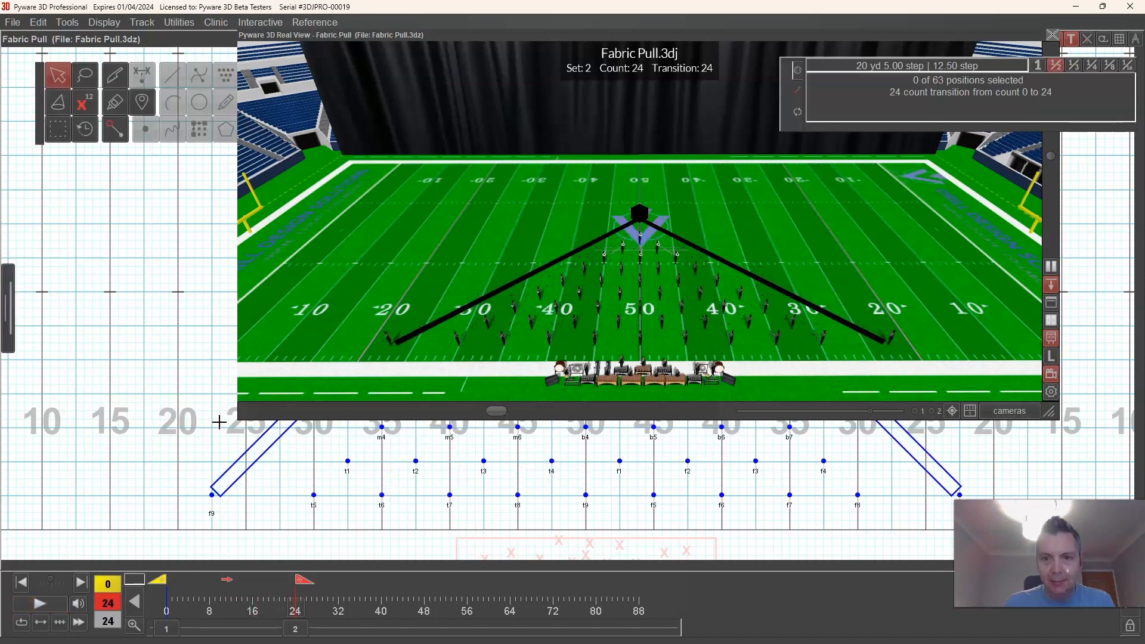
drag(776, 273, 614, 224)
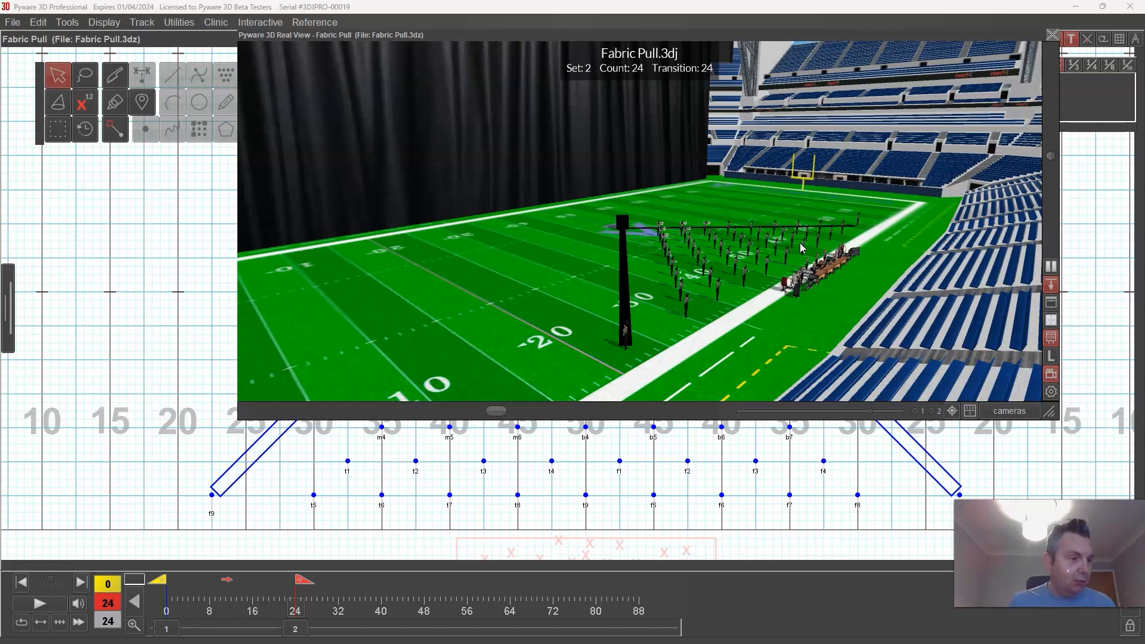
drag(826, 244, 848, 229)
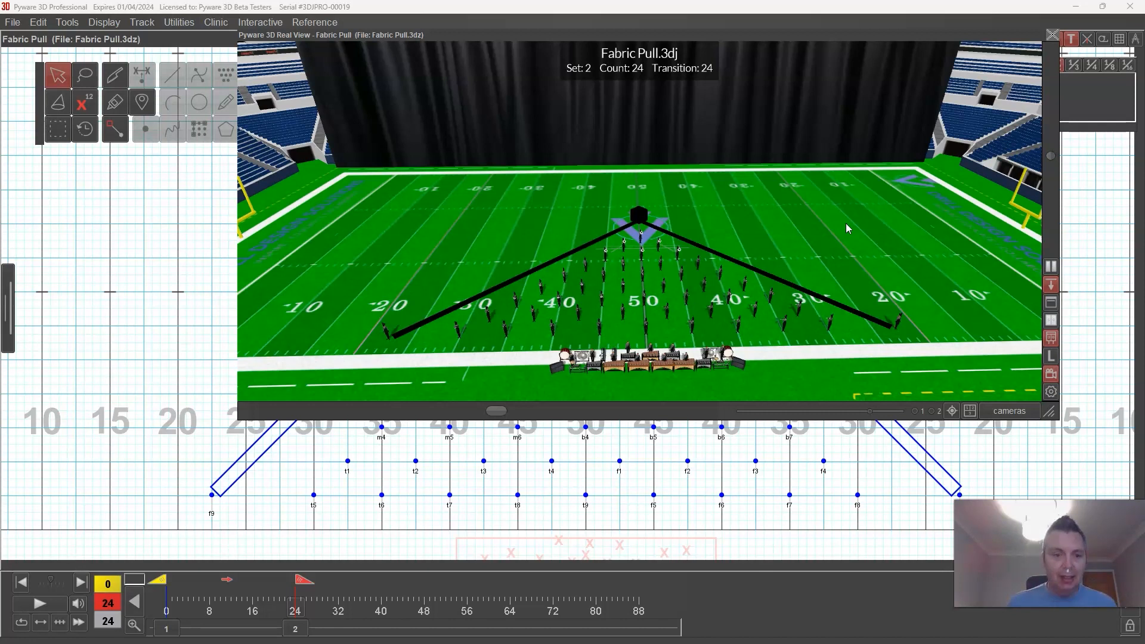
drag(594, 307, 532, 231)
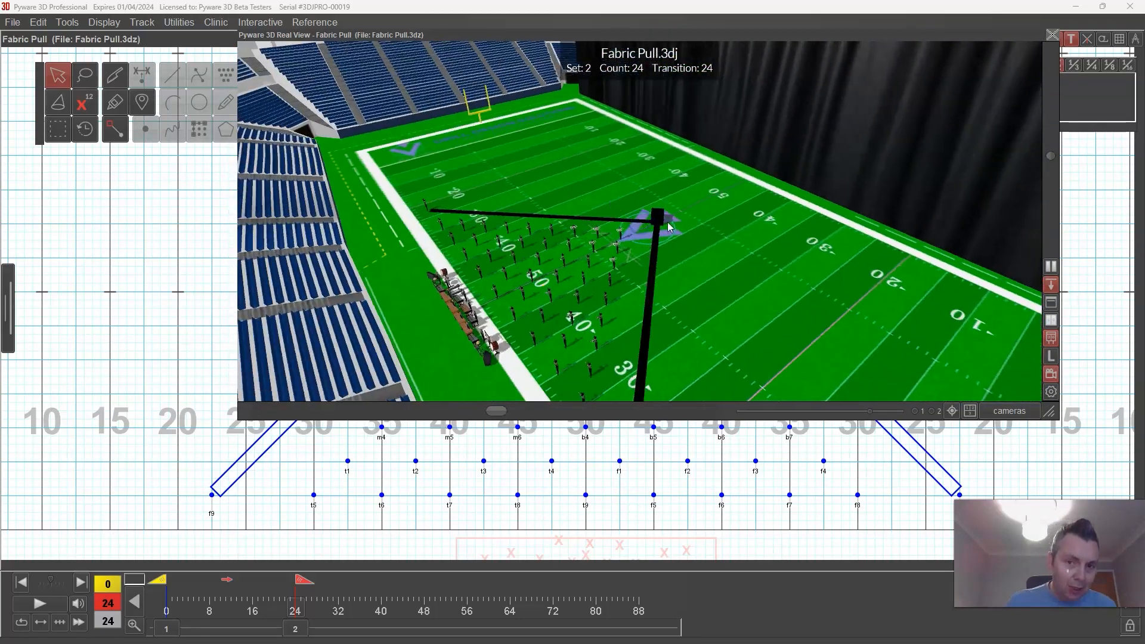
drag(457, 243, 344, 448)
Scrub the Real View back through count 5 to count 0, return to set 2, and check the panels from another angle
drag(304, 588, 195, 600)
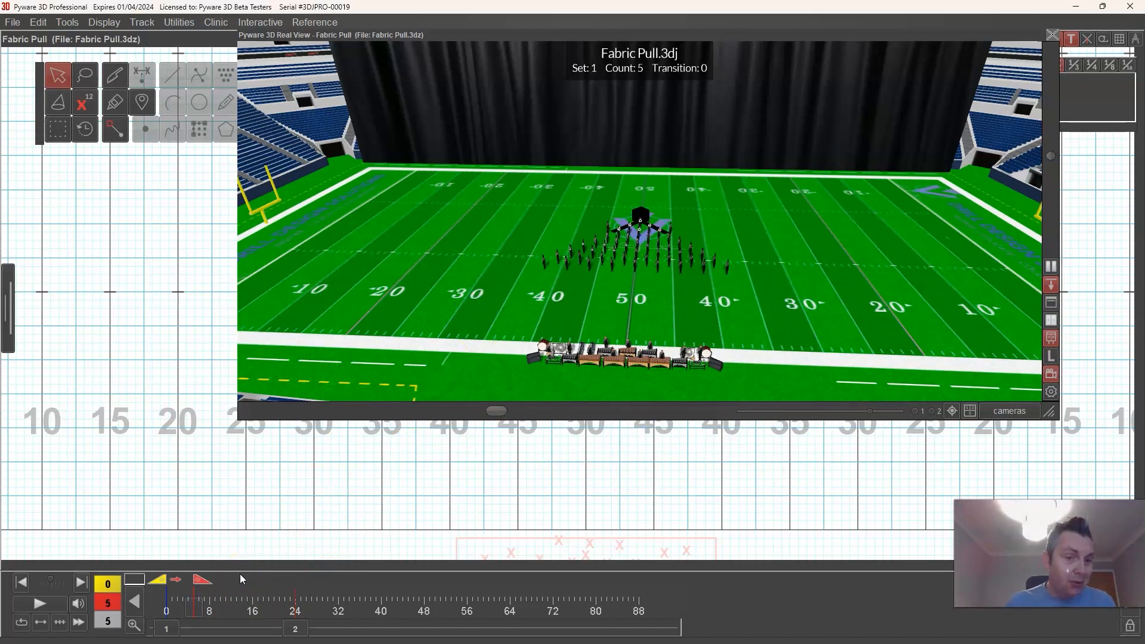
drag(652, 281, 453, 247)
mouse_move(200, 579)
mouse_down()
mouse_move(253, 595)
mouse_move(163, 592)
mouse_up()
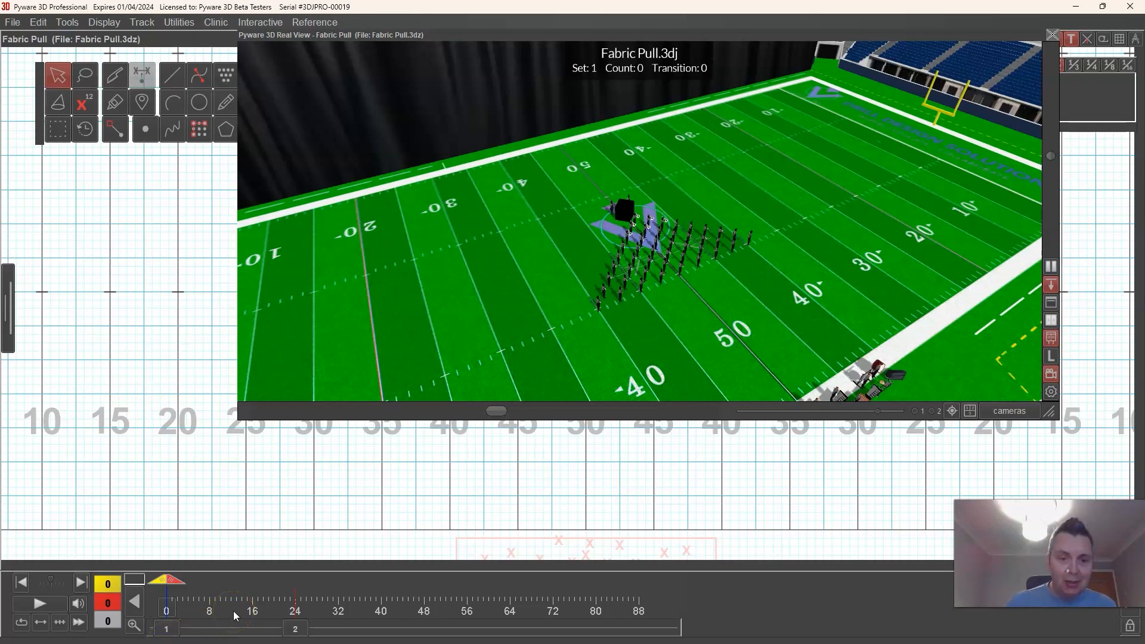
click(299, 629)
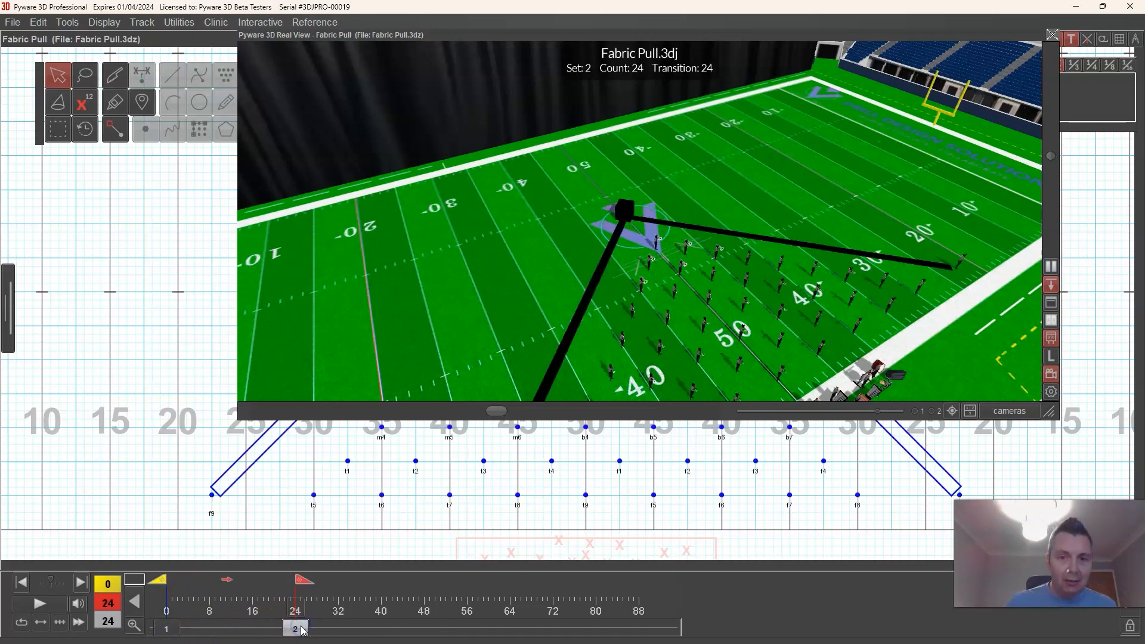
drag(827, 394, 537, 334)
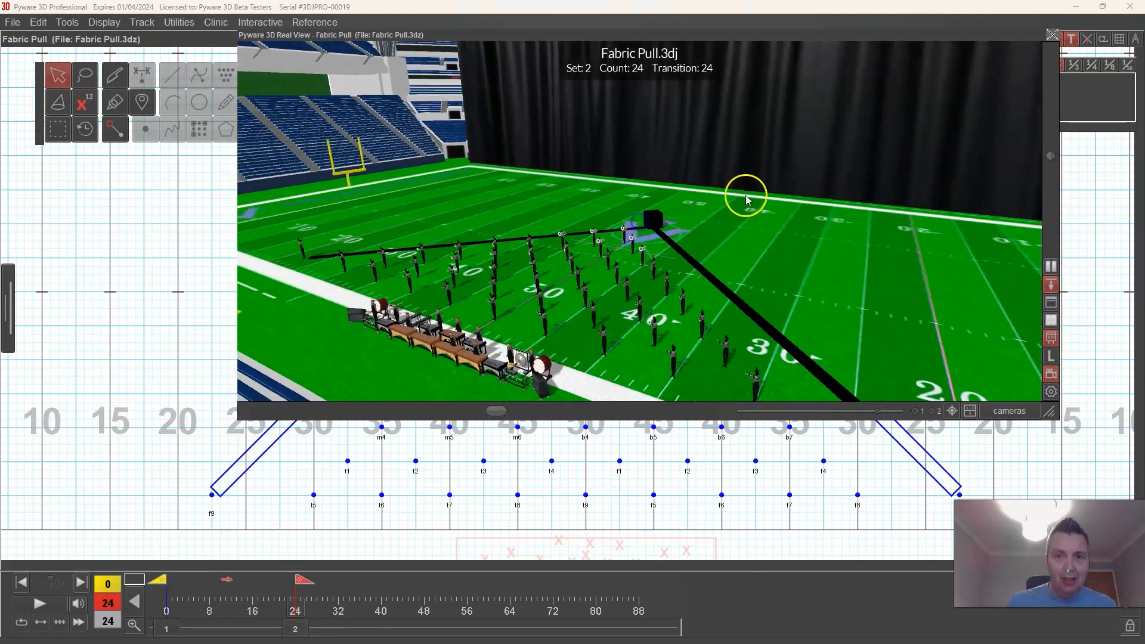
Collapse Real View to see the drill chart, replay the transition from count 0 to 24, and reopen Real View
double_click(635, 35)
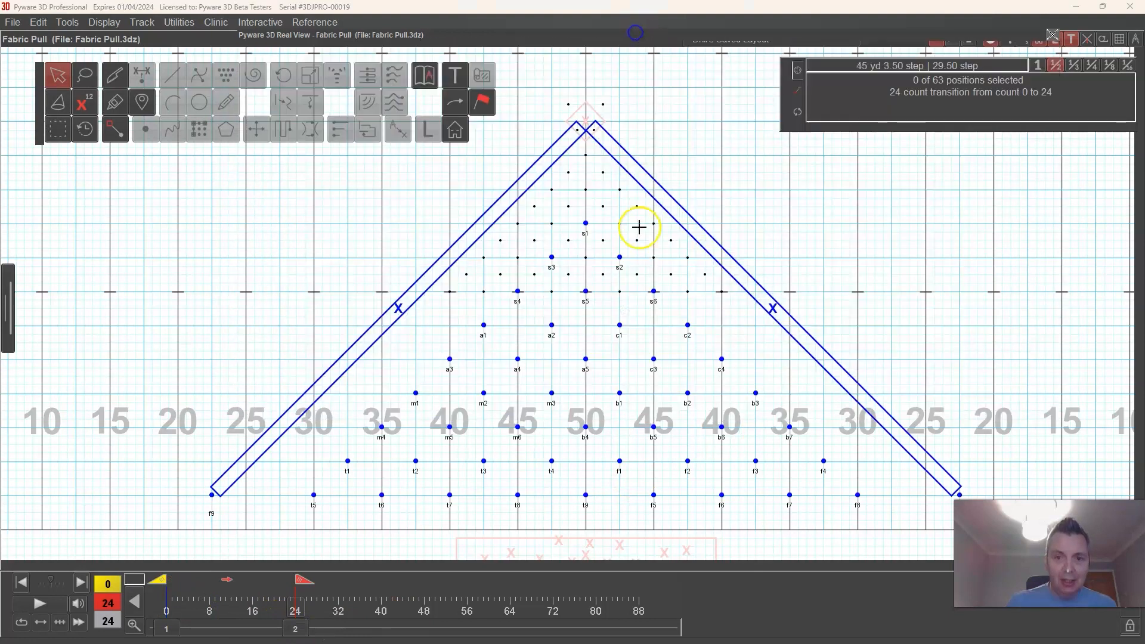
click(66, 607)
double_click(527, 37)
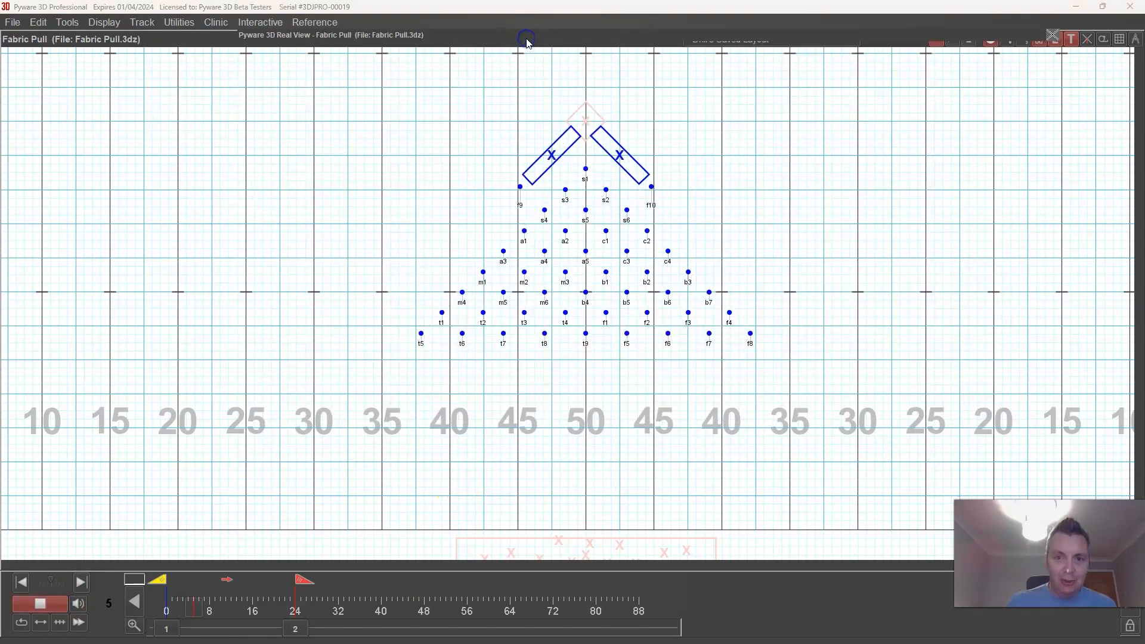